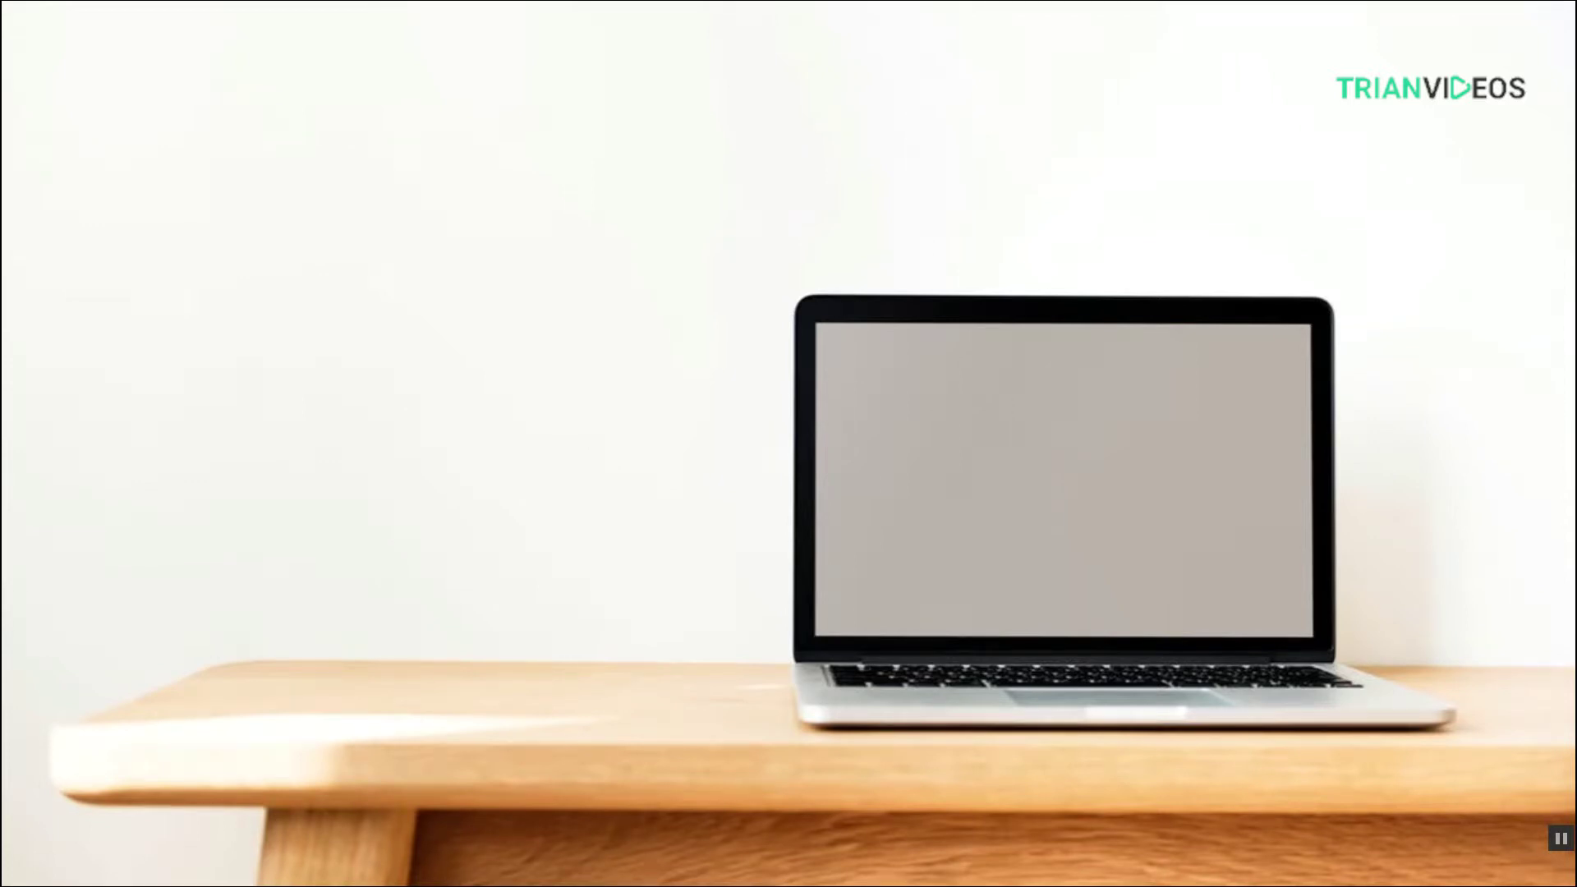
# Exit the slide show and go back to Normal editing view on slide 2.
pyautogui.press('Escape')
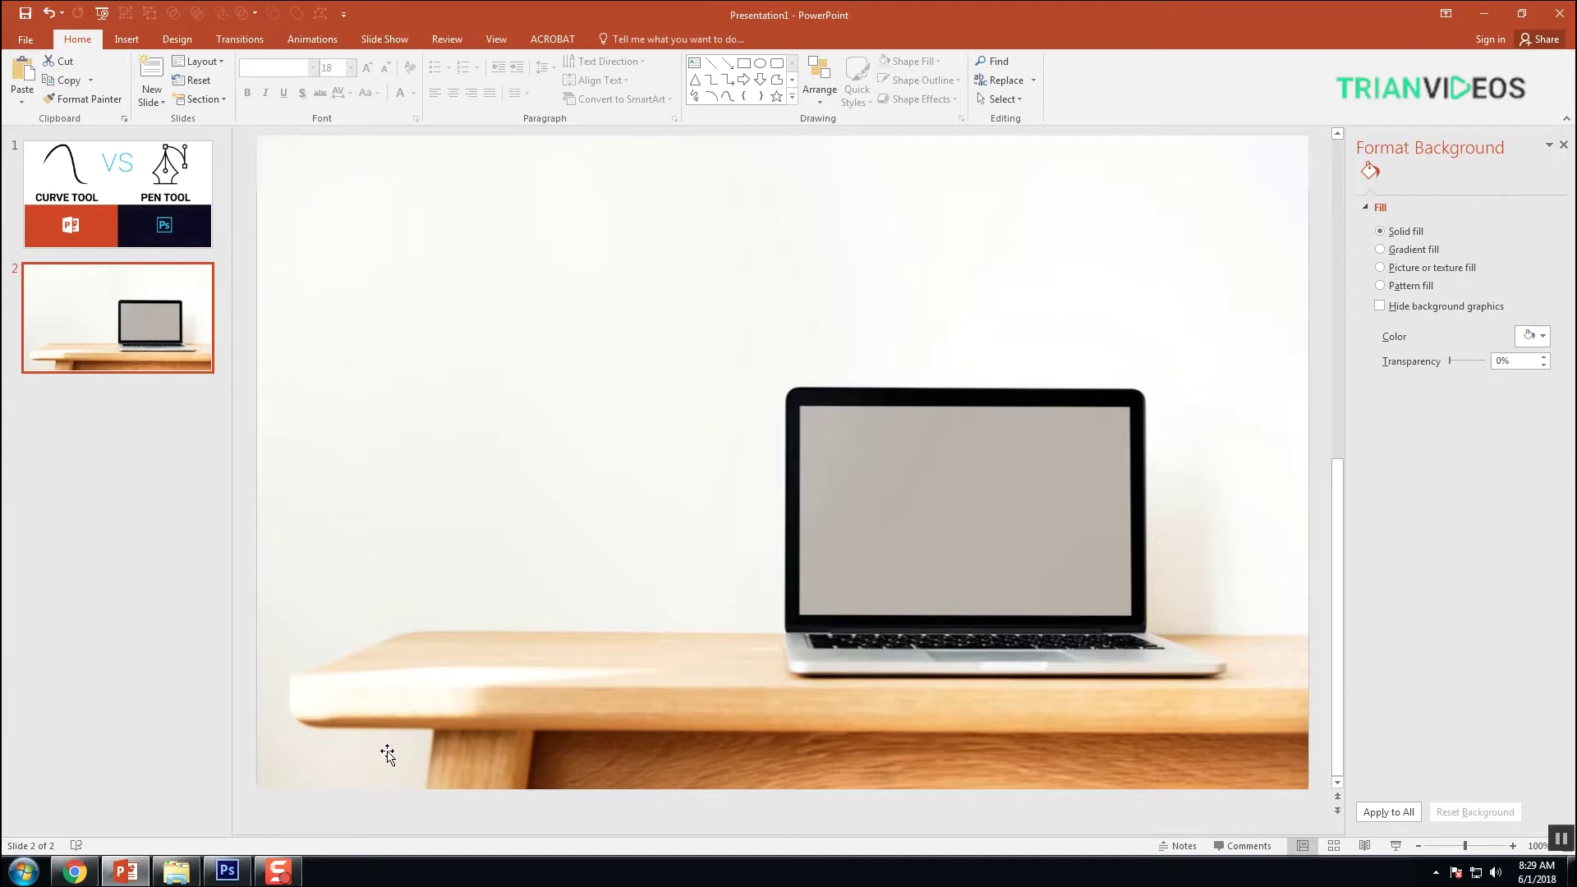
# Bring Photoshop to the front and select the Pen tool.
pyautogui.click(227, 872)
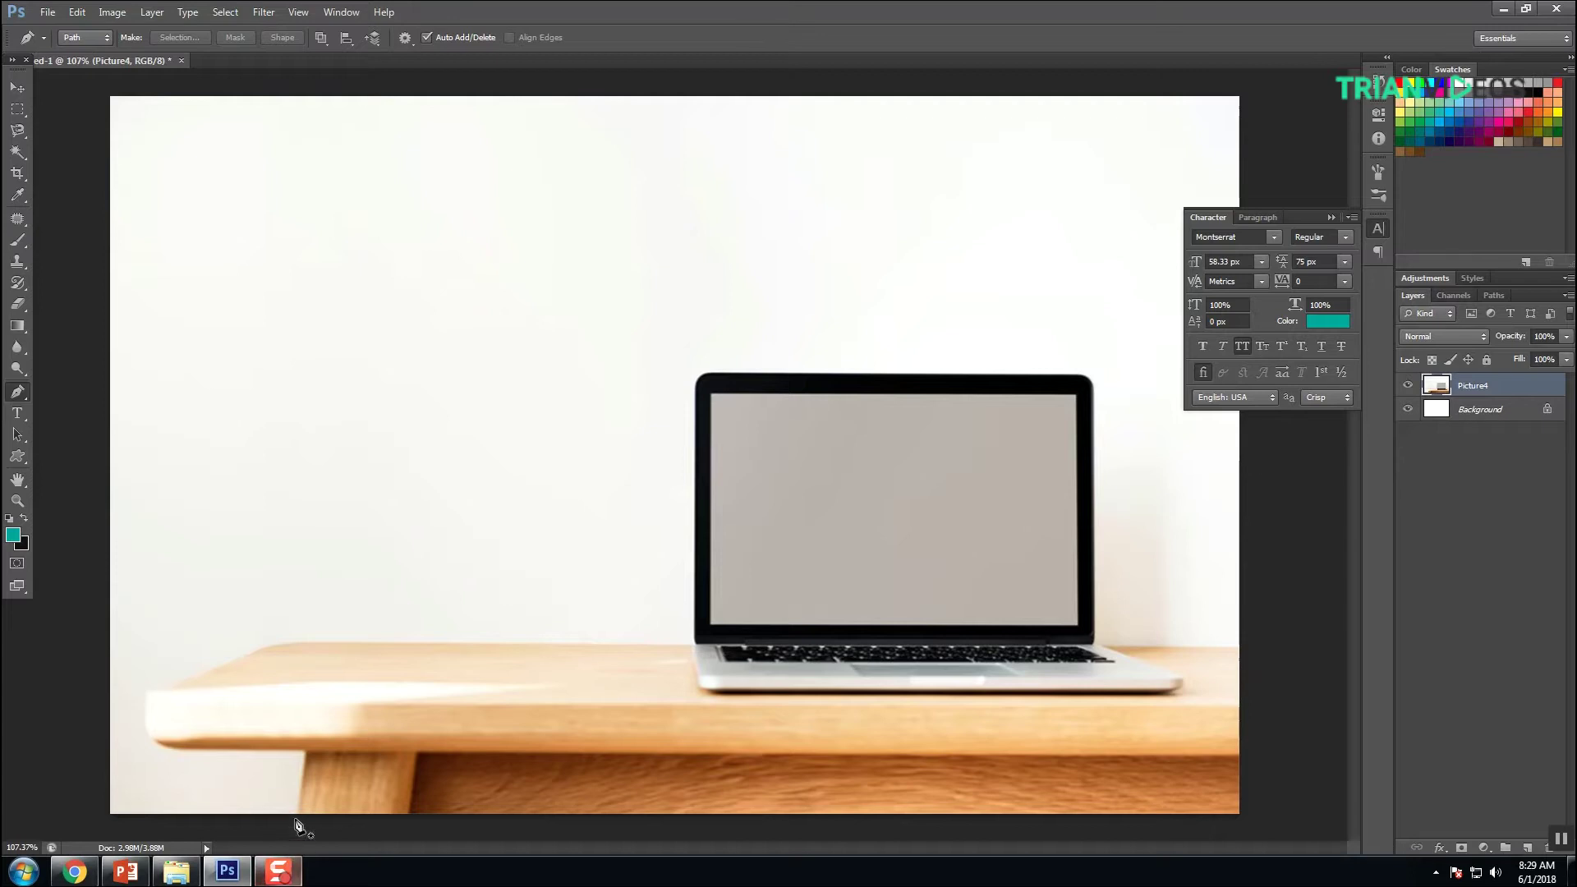
pyautogui.click(17, 87)
pyautogui.click(17, 392)
# Start the pen path at the table leg and trace around the tabletop's rounded left edge.
pyautogui.click(298, 816)
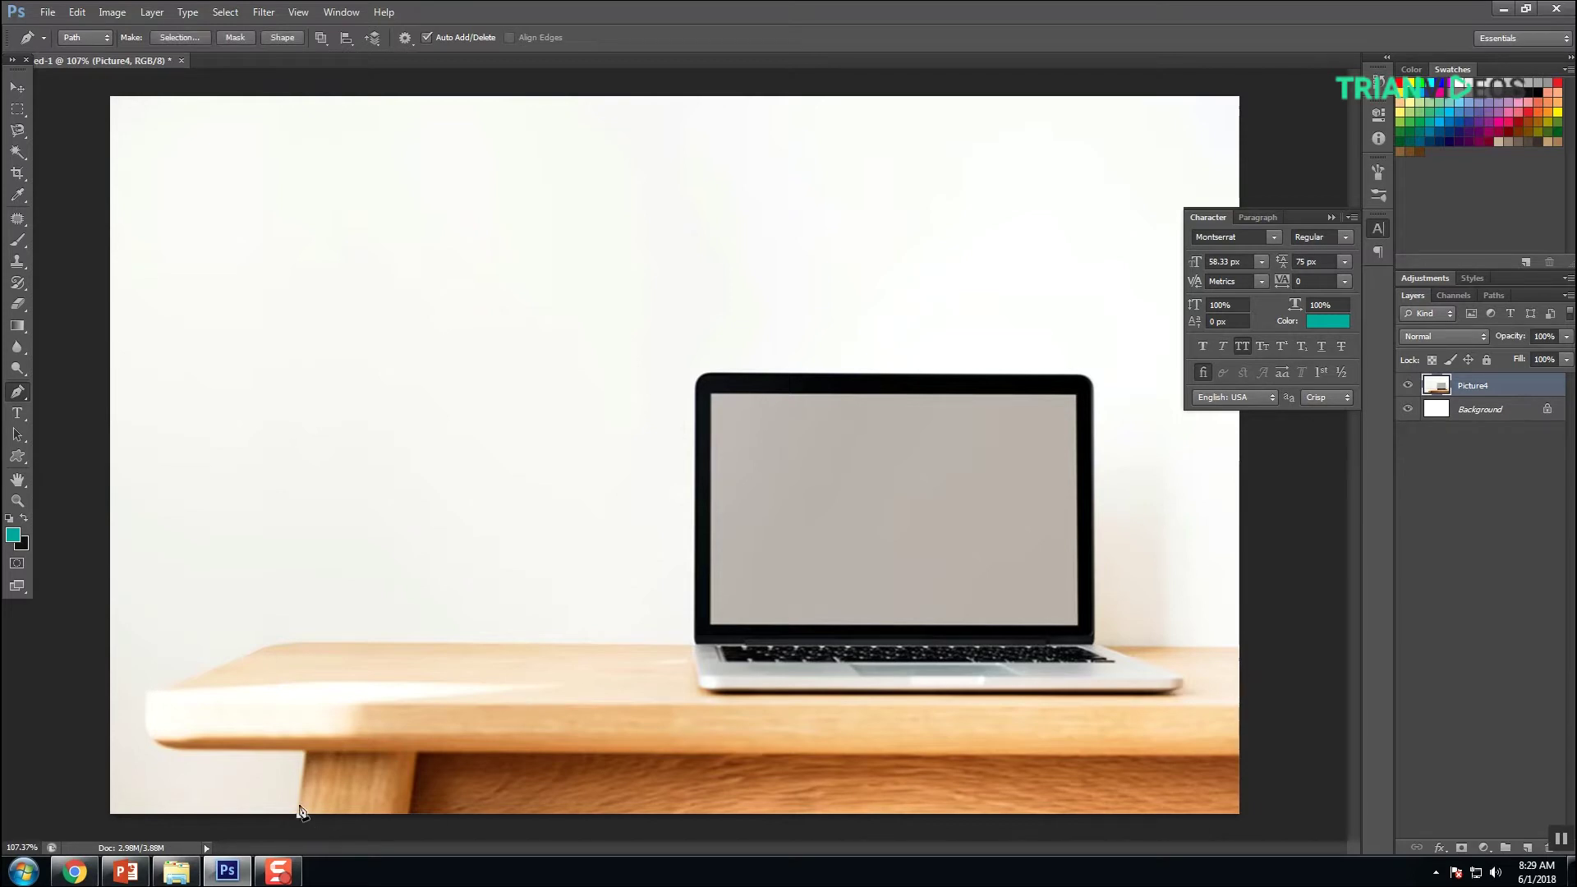
pyautogui.click(303, 752)
pyautogui.click(164, 746)
pyautogui.moveTo(147, 722); pyautogui.dragTo(142, 690)
pyautogui.keyDown('alt'); pyautogui.click(147, 722); pyautogui.keyUp('alt')
pyautogui.click(144, 693)
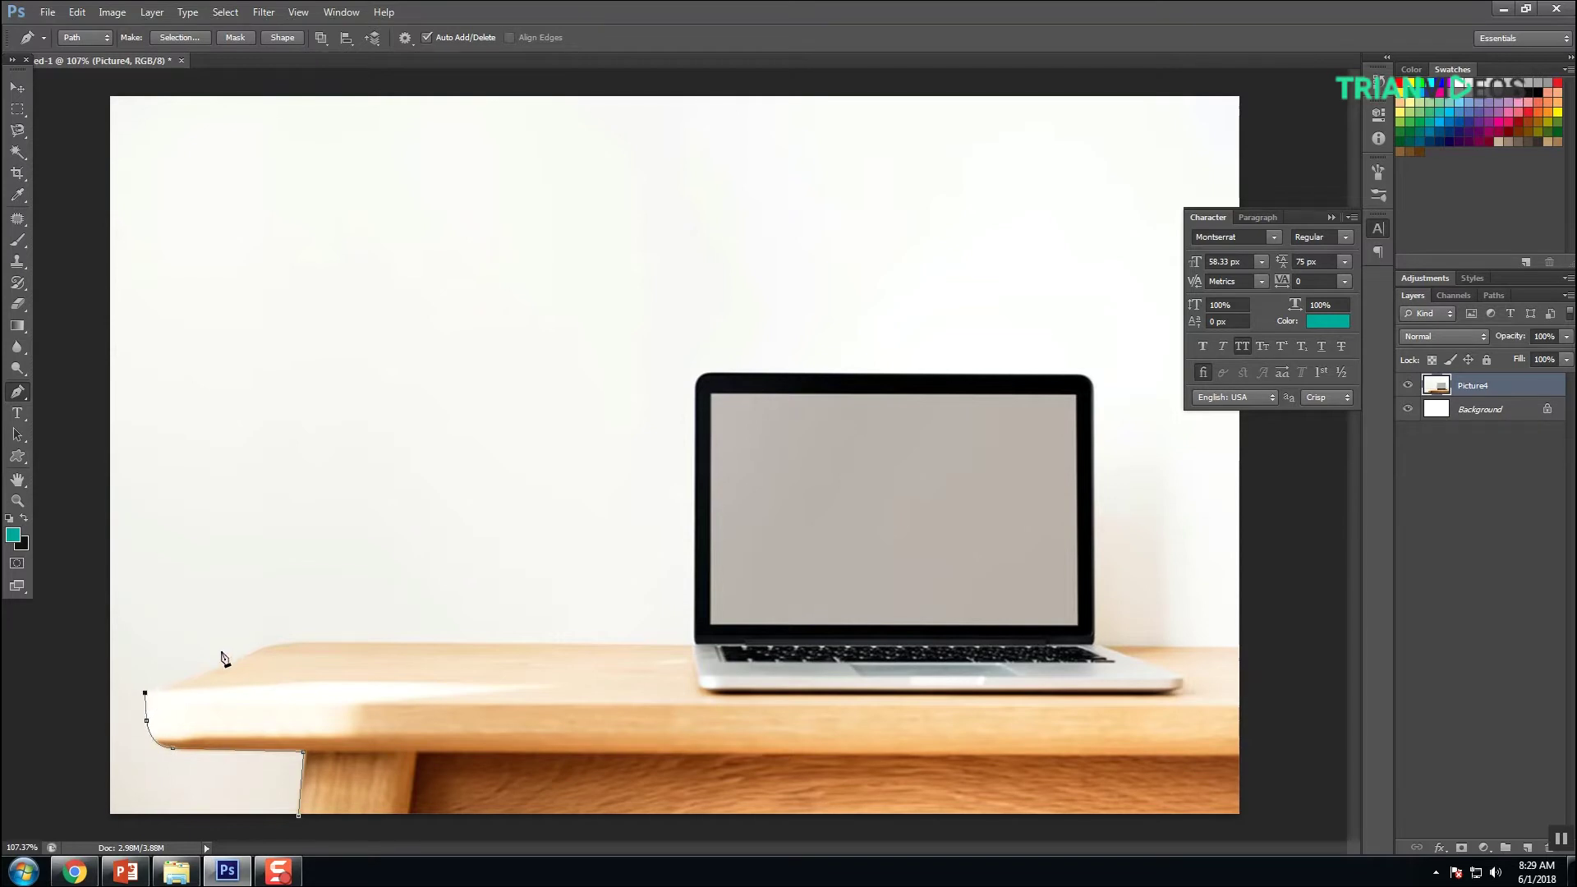
pyautogui.click(275, 645)
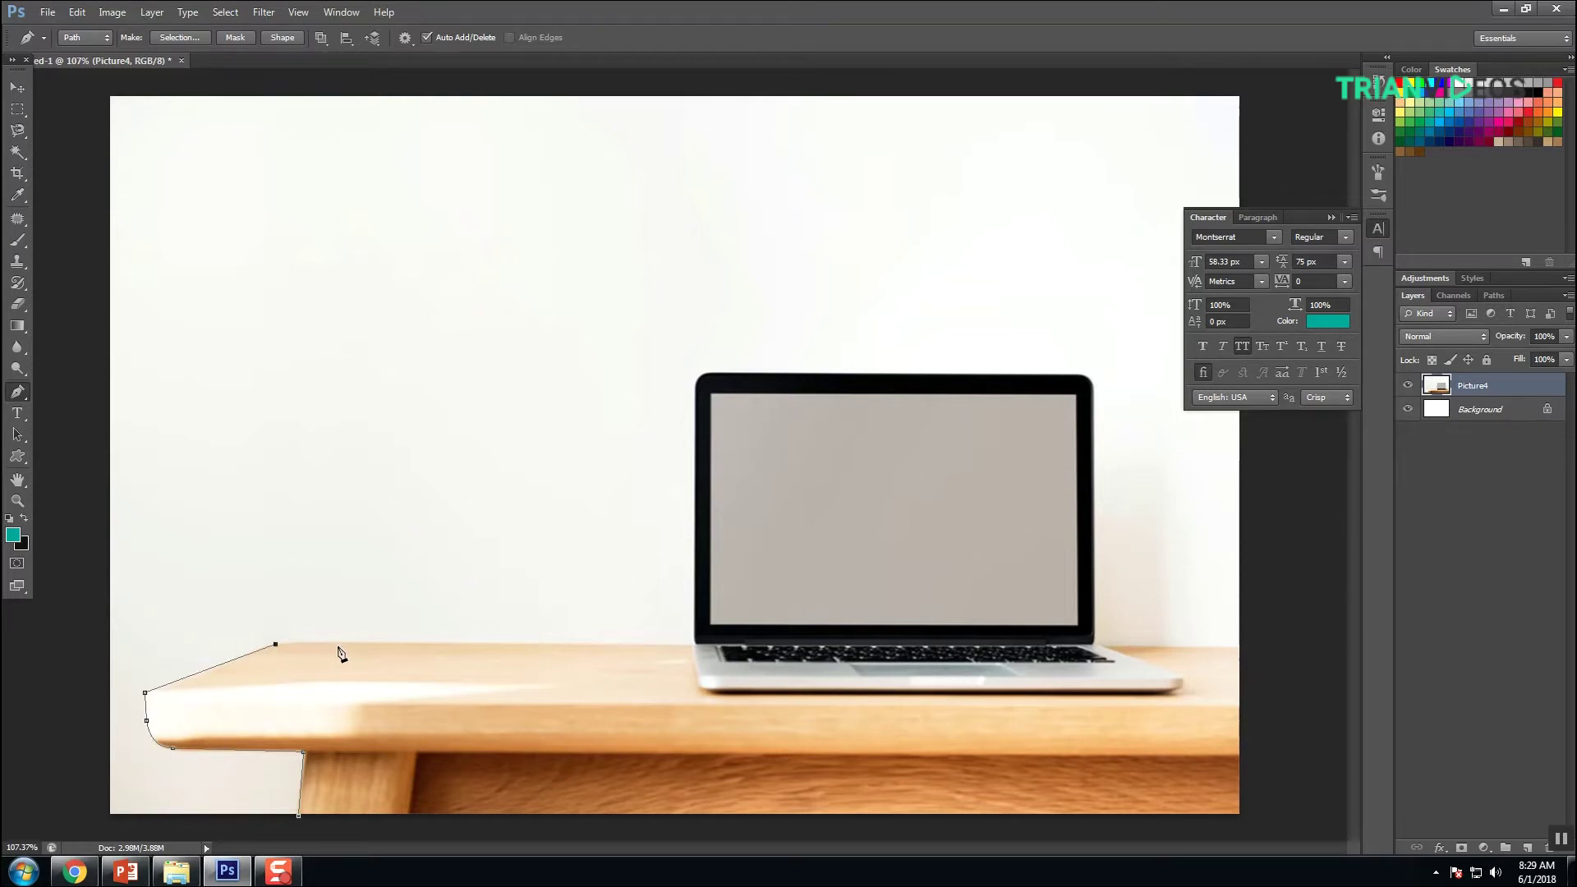
# Continue the path up the laptop, curving over both rounded top corners to its bottom-right.
pyautogui.click(695, 645)
pyautogui.click(694, 561)
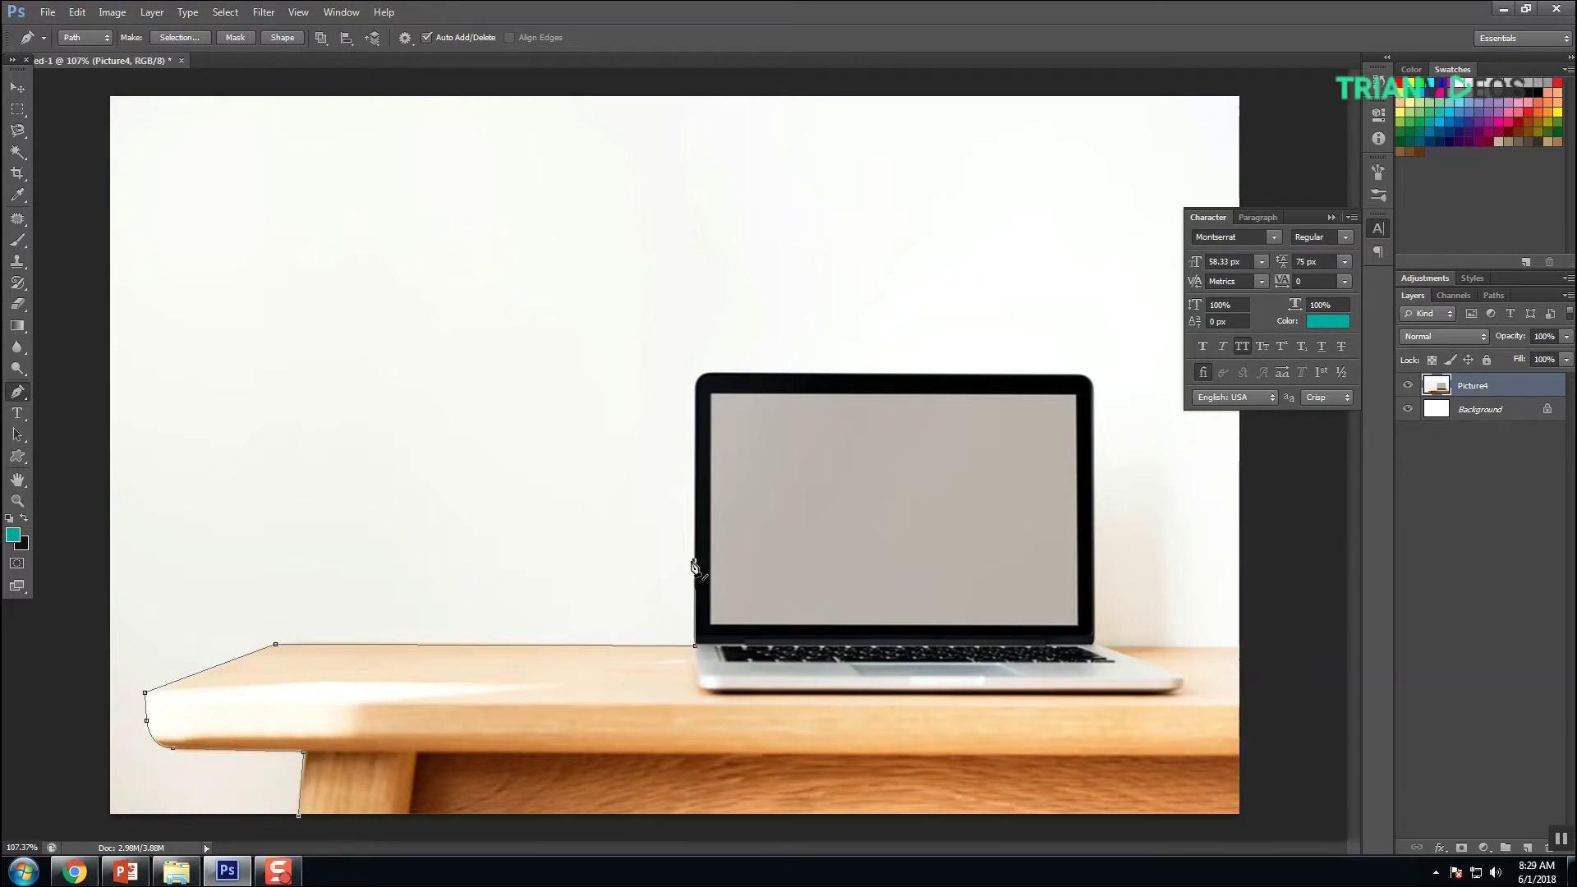
pyautogui.click(695, 391)
pyautogui.click(717, 374)
pyautogui.moveTo(717, 373); pyautogui.dragTo(746, 376)
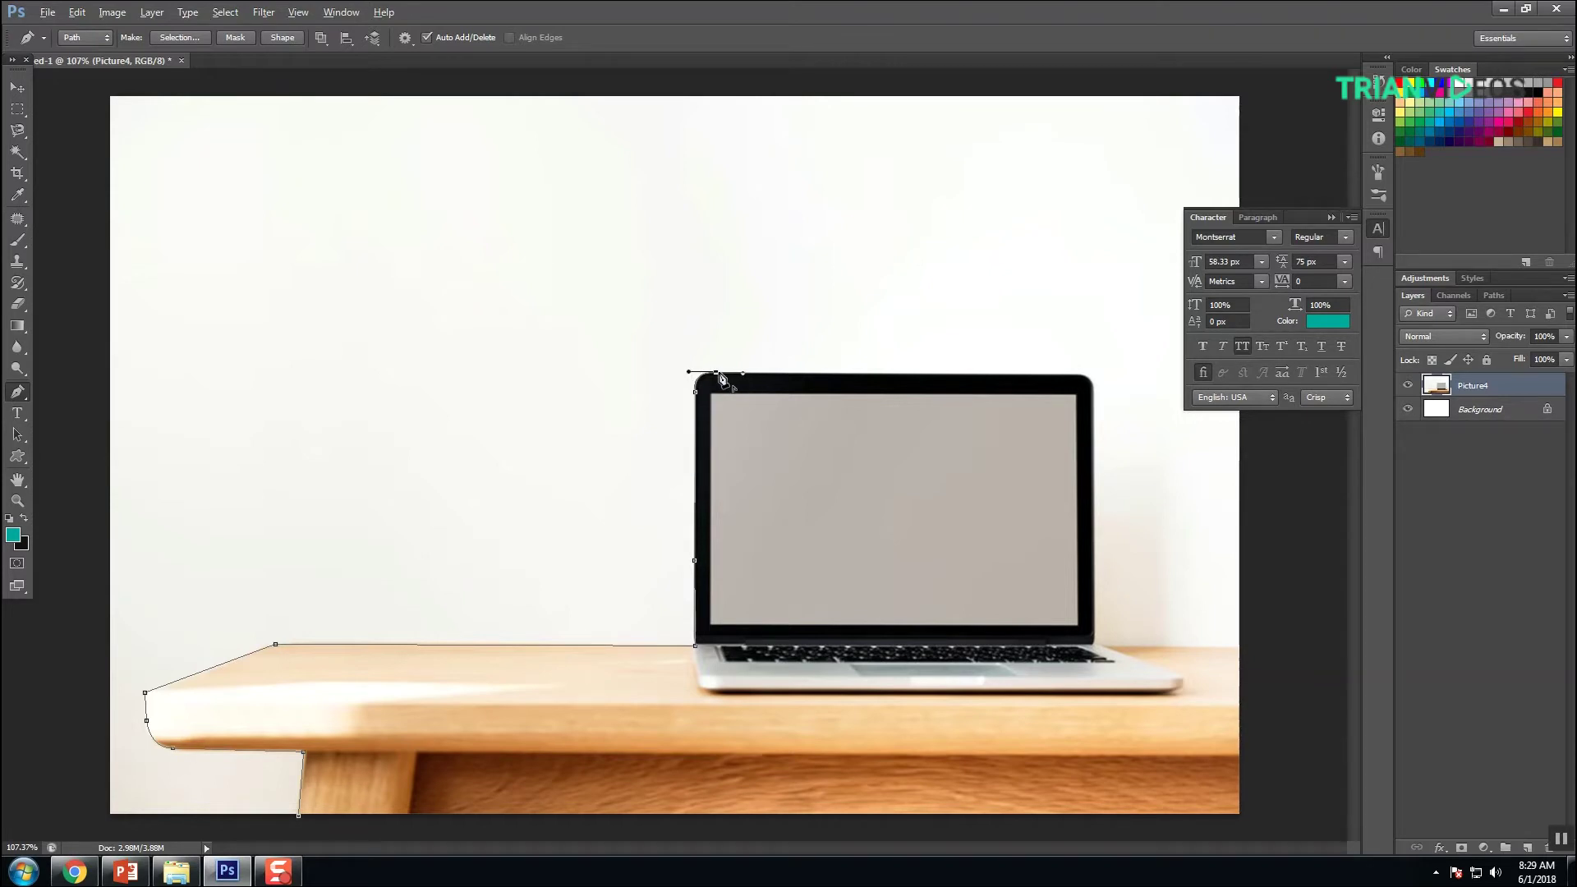
pyautogui.click(1079, 376)
pyautogui.moveTo(1094, 426); pyautogui.dragTo(1097, 399)
pyautogui.click(1092, 639)
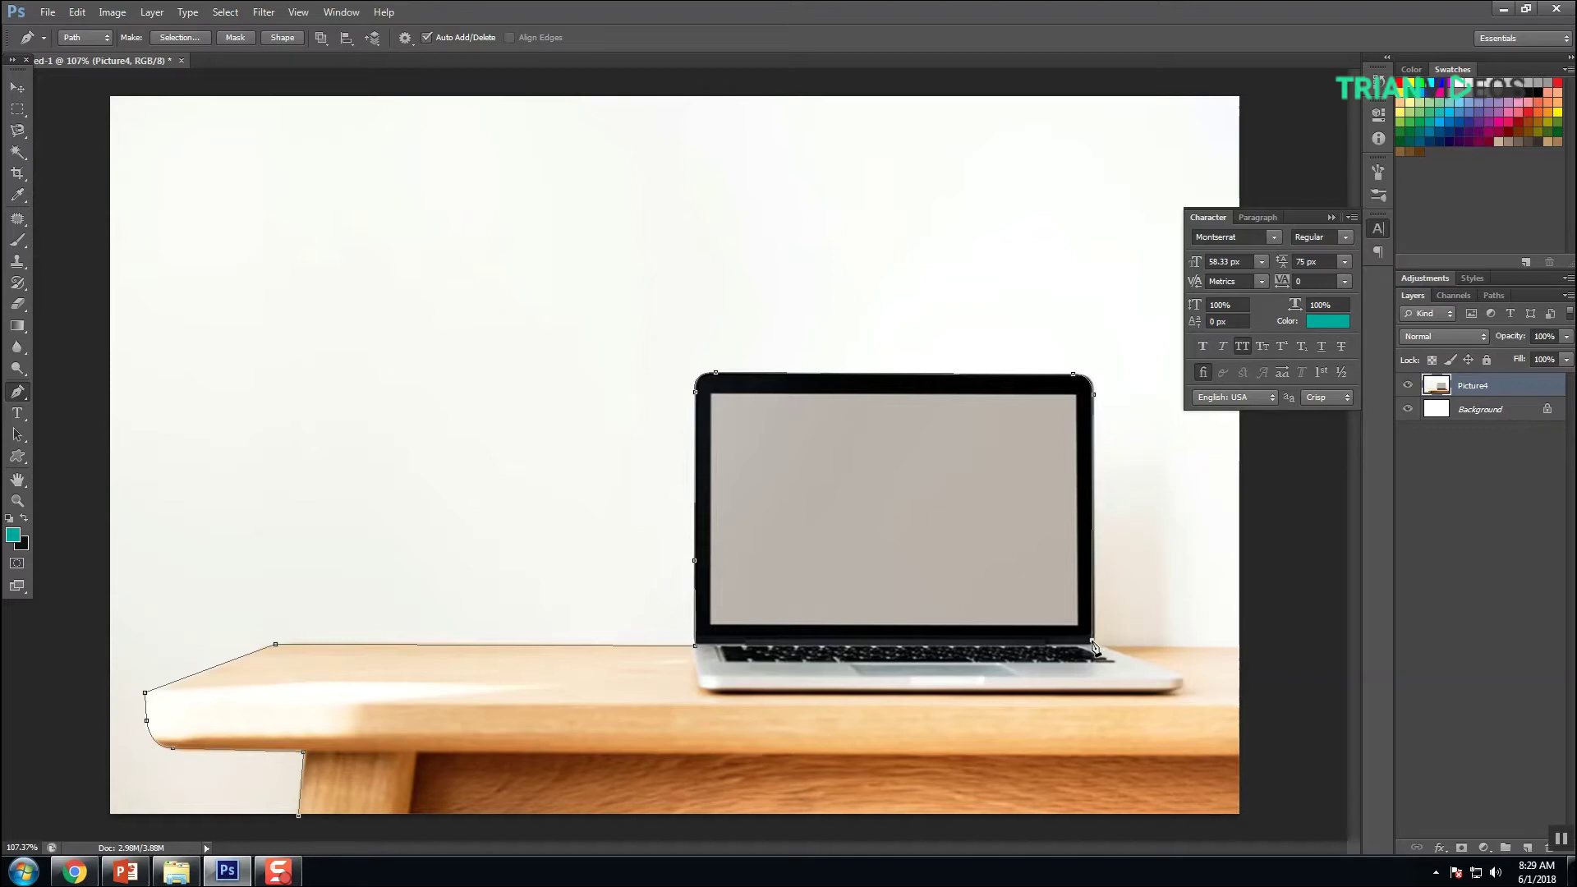
# Extend the path down the desk's right side and along the canvas bottom to the leg.
pyautogui.click(1241, 647)
pyautogui.click(1272, 762)
pyautogui.click(1191, 833)
pyautogui.hotkey('ctrl', 'z')
pyautogui.click(1270, 829)
pyautogui.click(367, 838)
# Close the path, make it a selection, and copy the laptop and desk to a new layer.
pyautogui.click(299, 818)
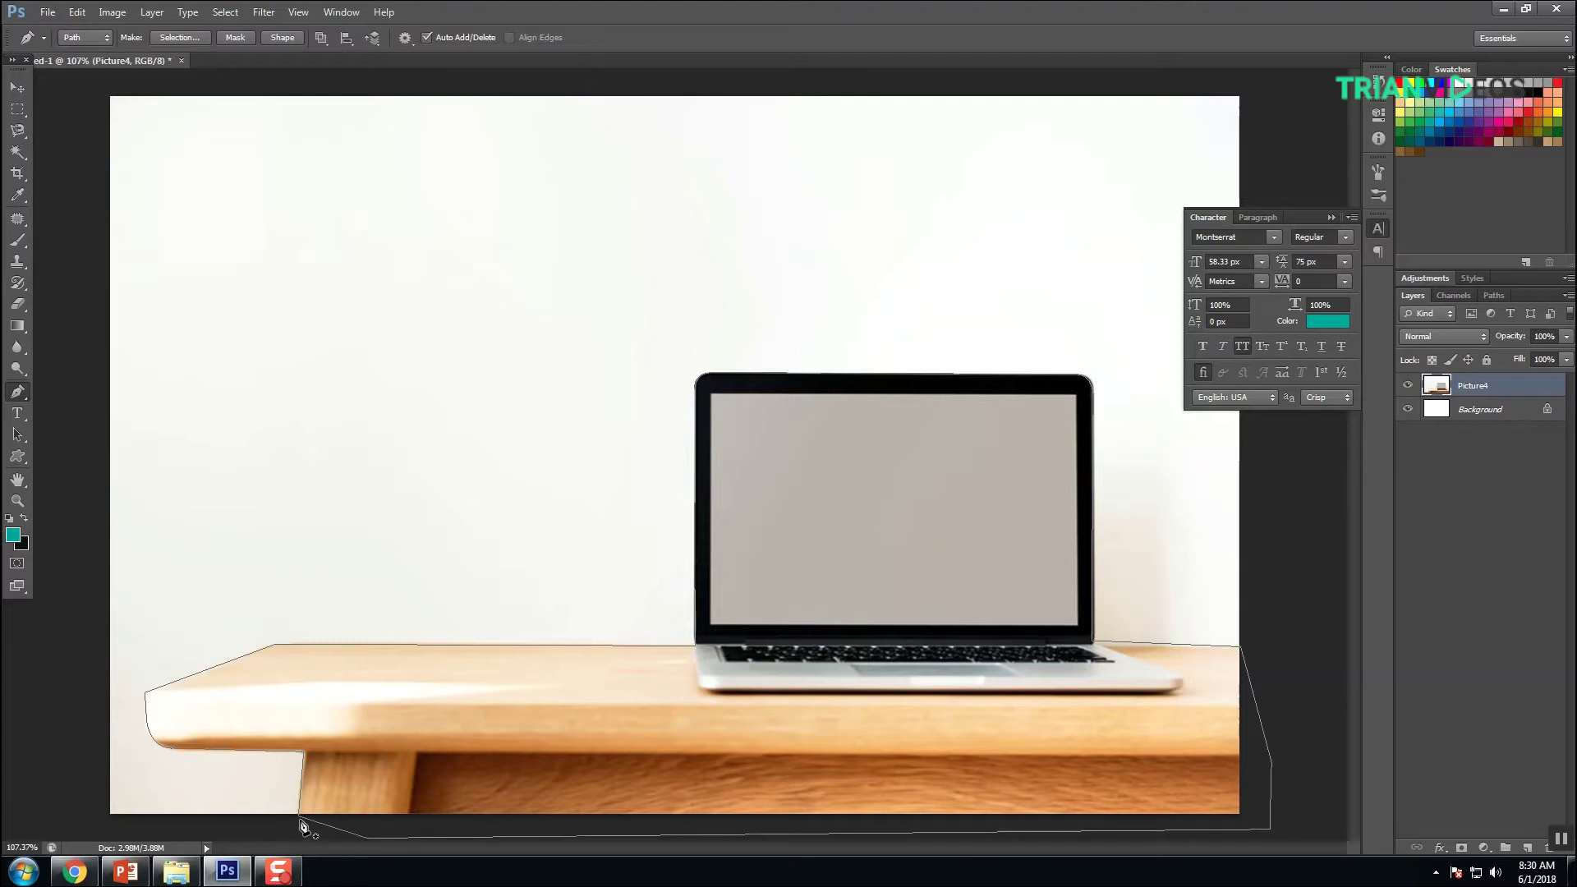
pyautogui.hotkey('ctrl', 'Return')
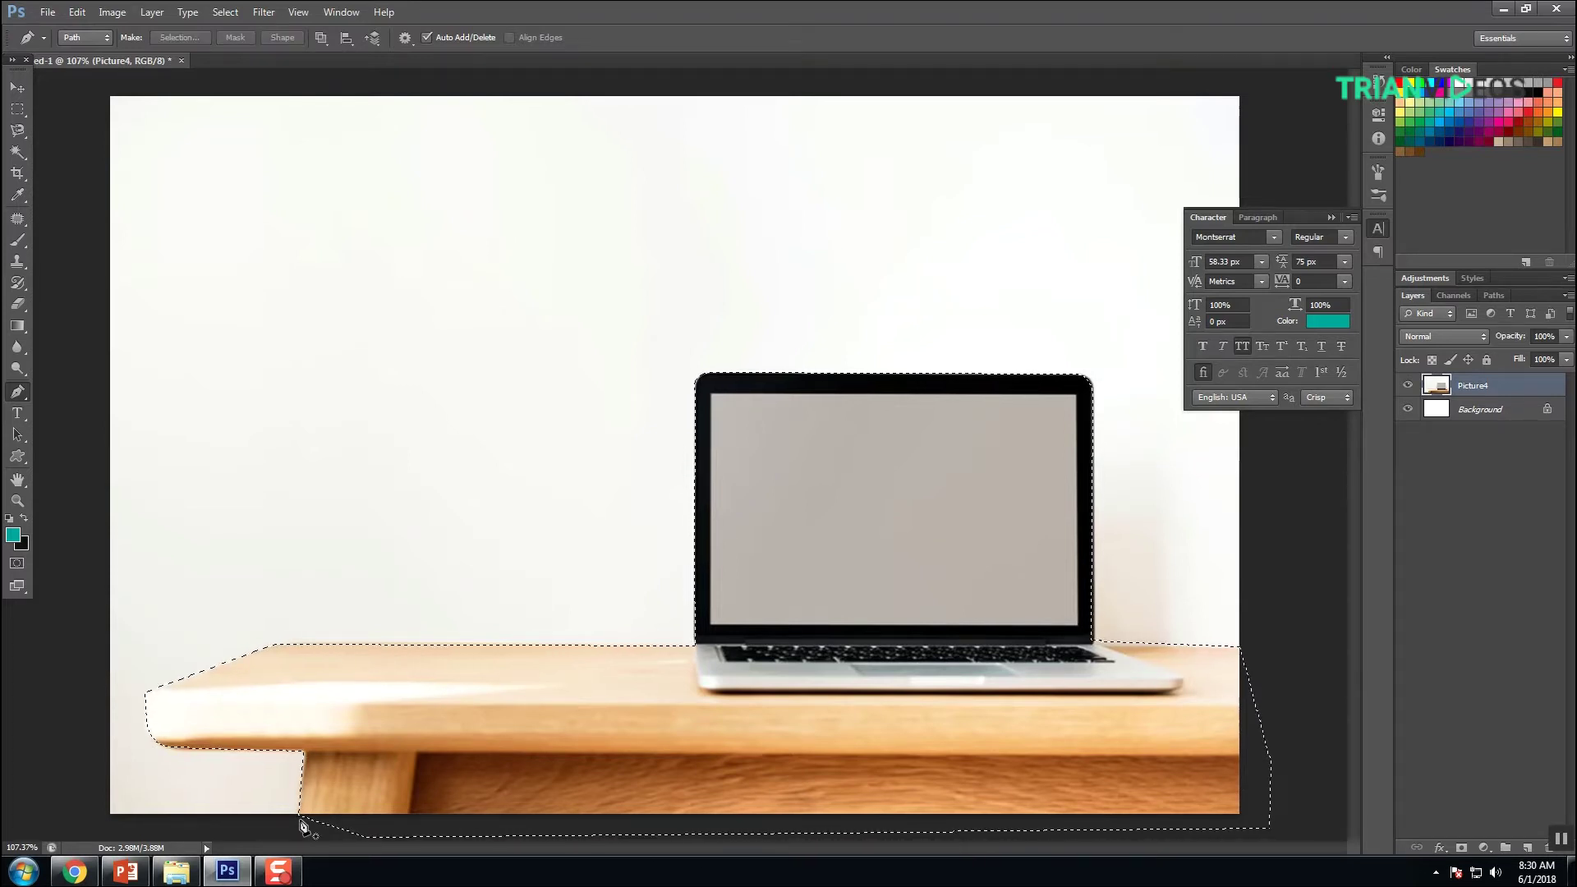
pyautogui.hotkey('ctrl', 'j')
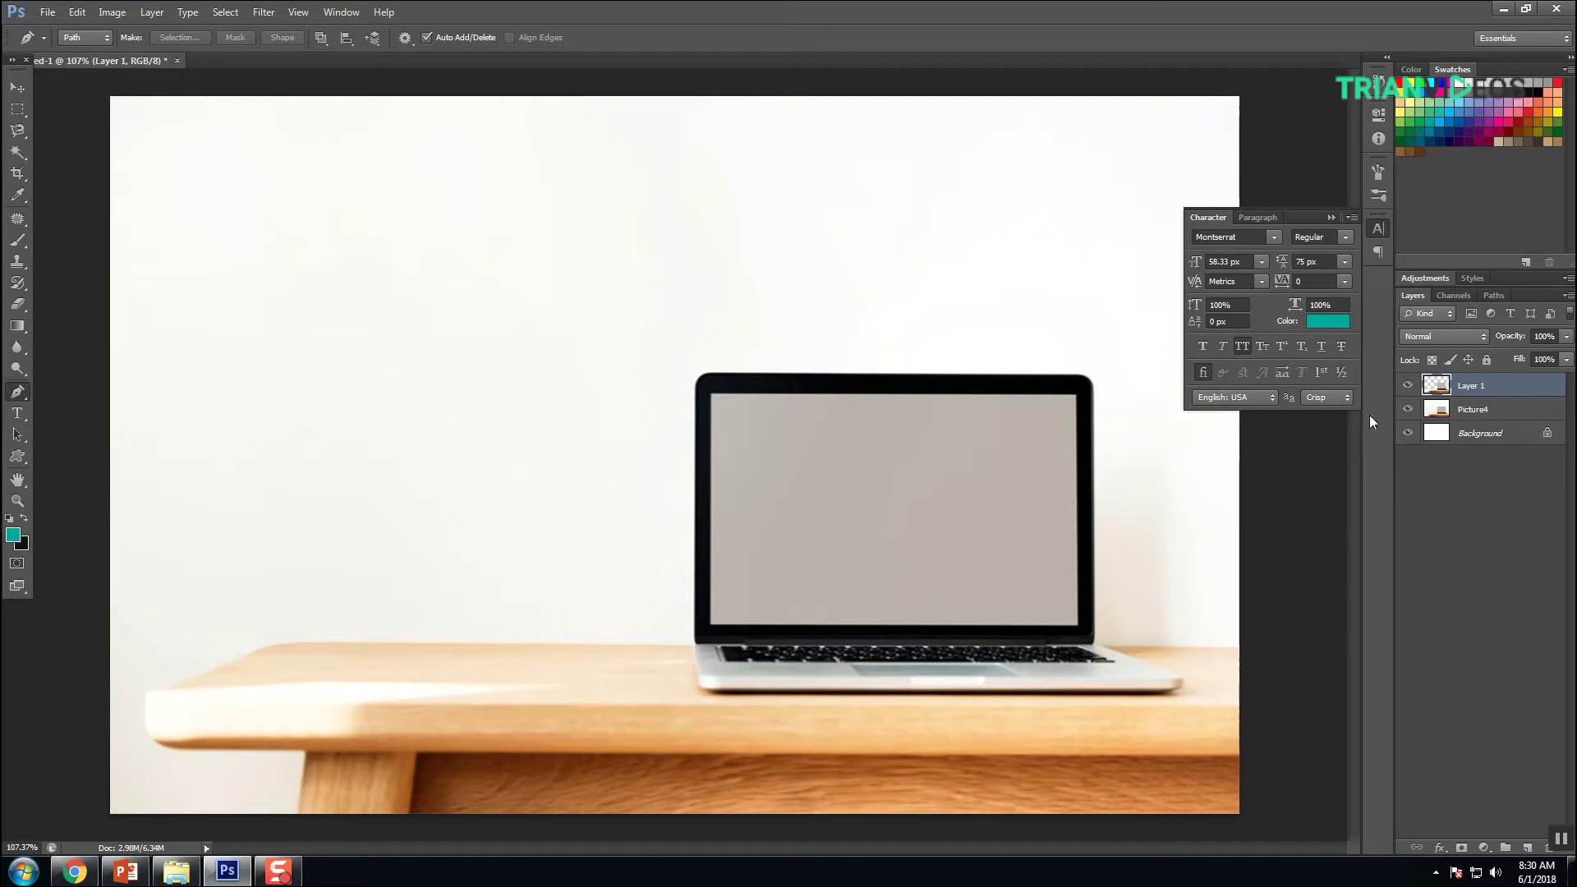
# Hide the original photo layer, add a teal-filled layer above it, and minimize Photoshop.
pyautogui.click(1406, 410)
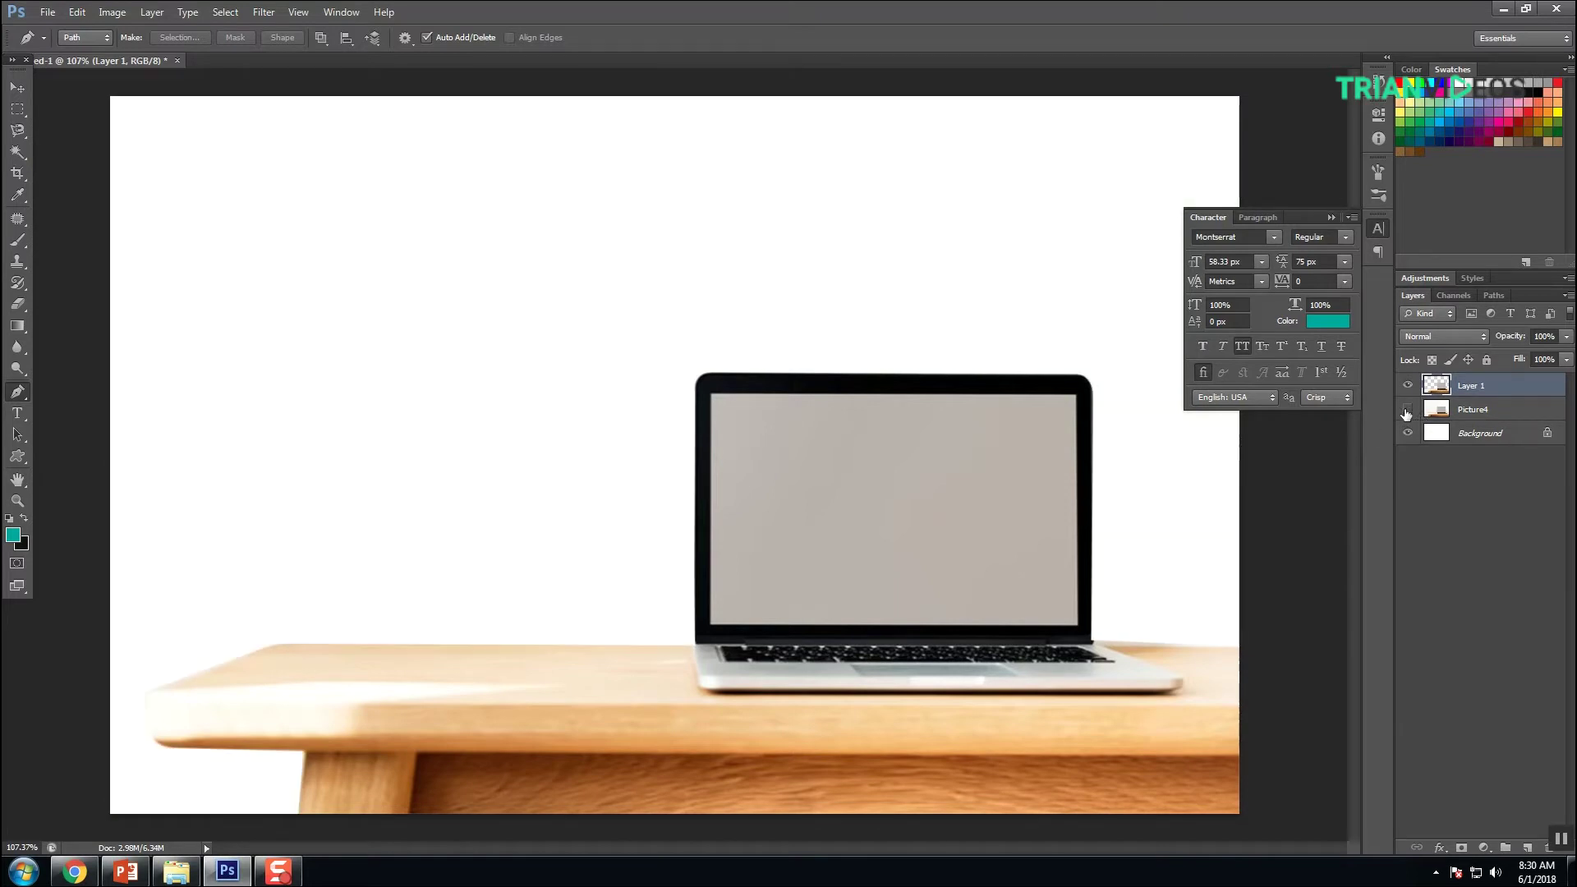
pyautogui.click(1459, 412)
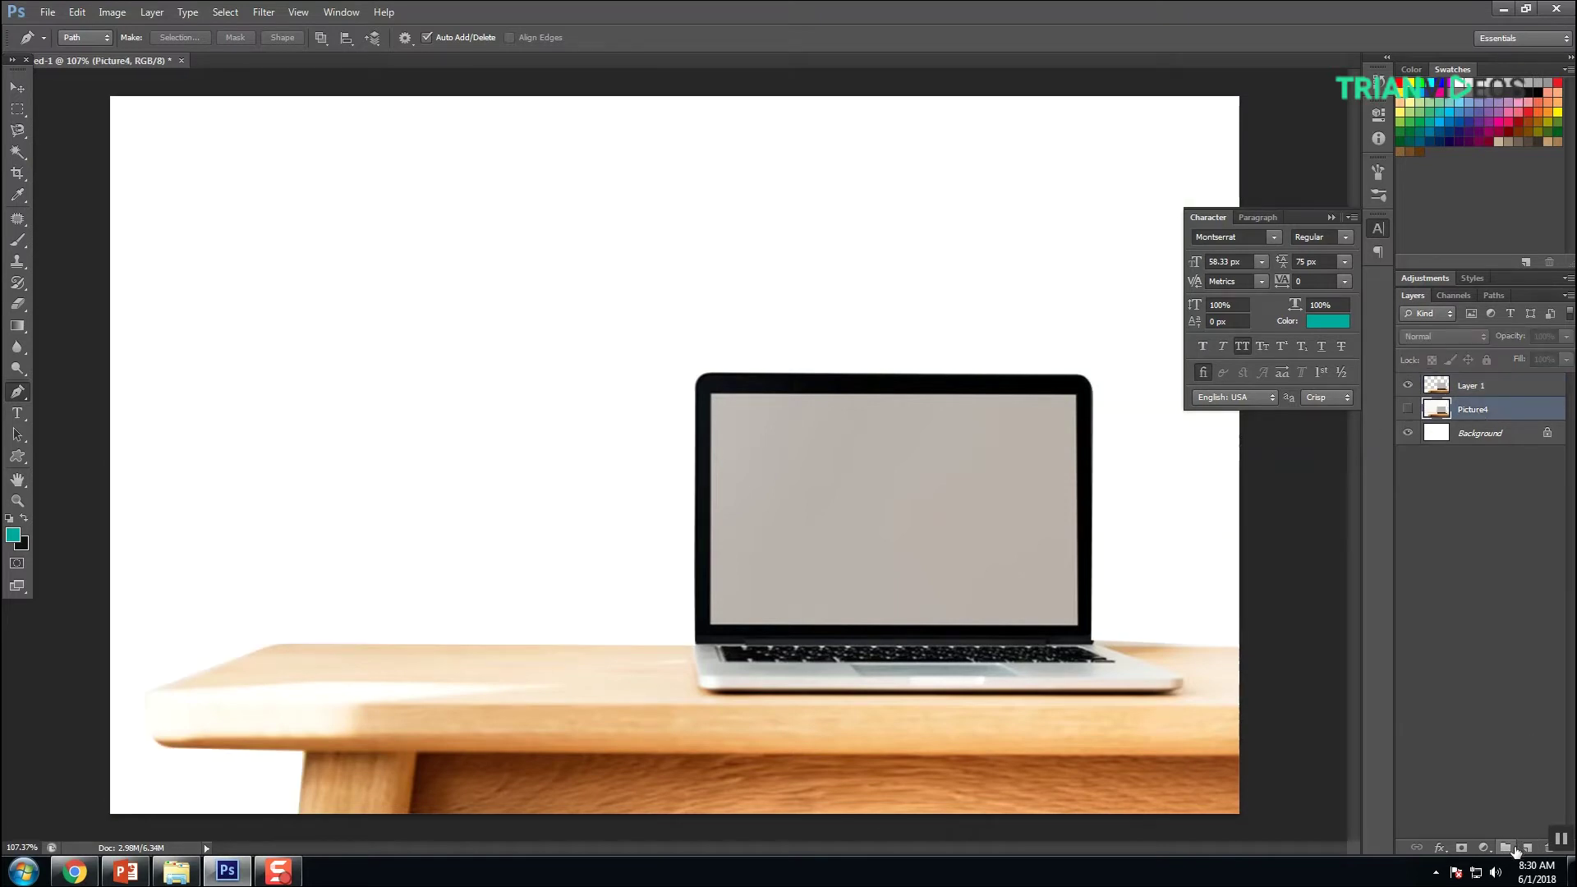
pyautogui.click(1528, 846)
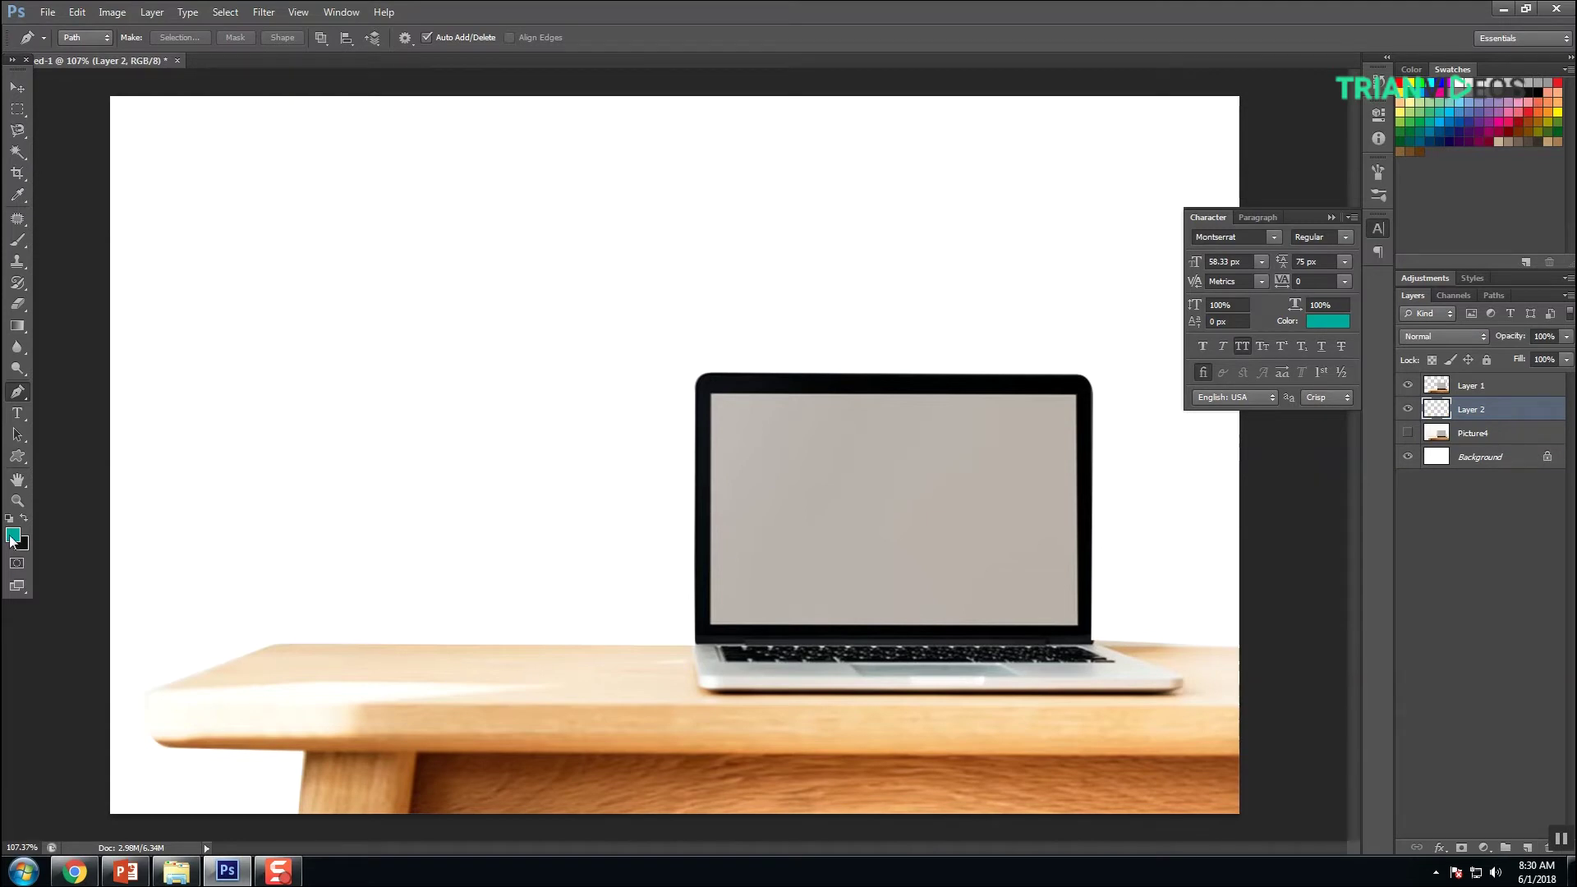
pyautogui.hotkey('alt', 'BackSpace')
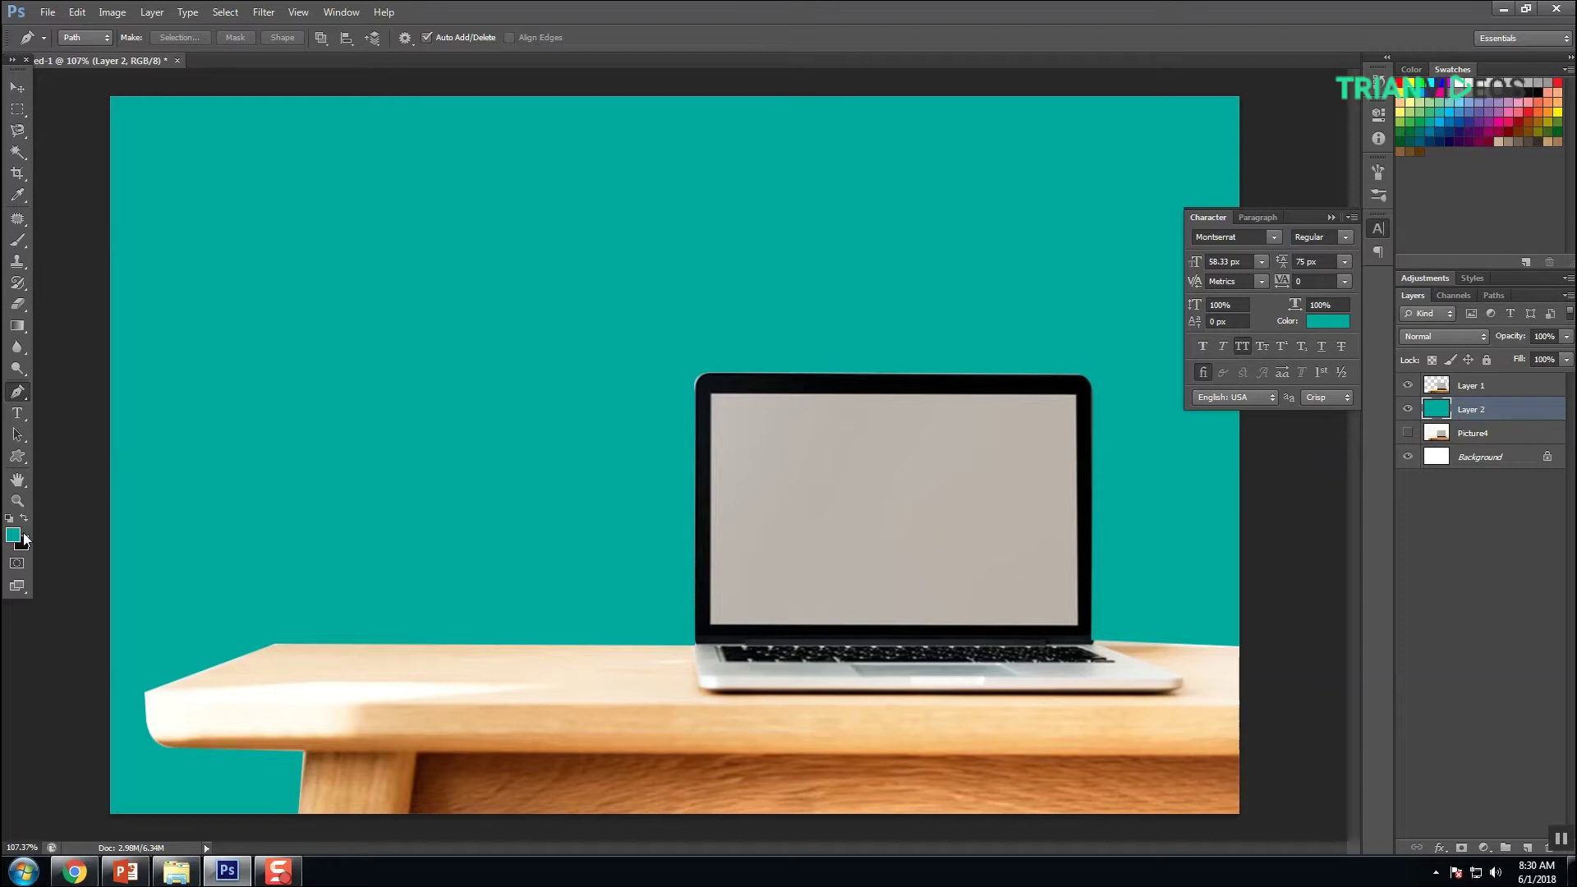
pyautogui.click(1502, 11)
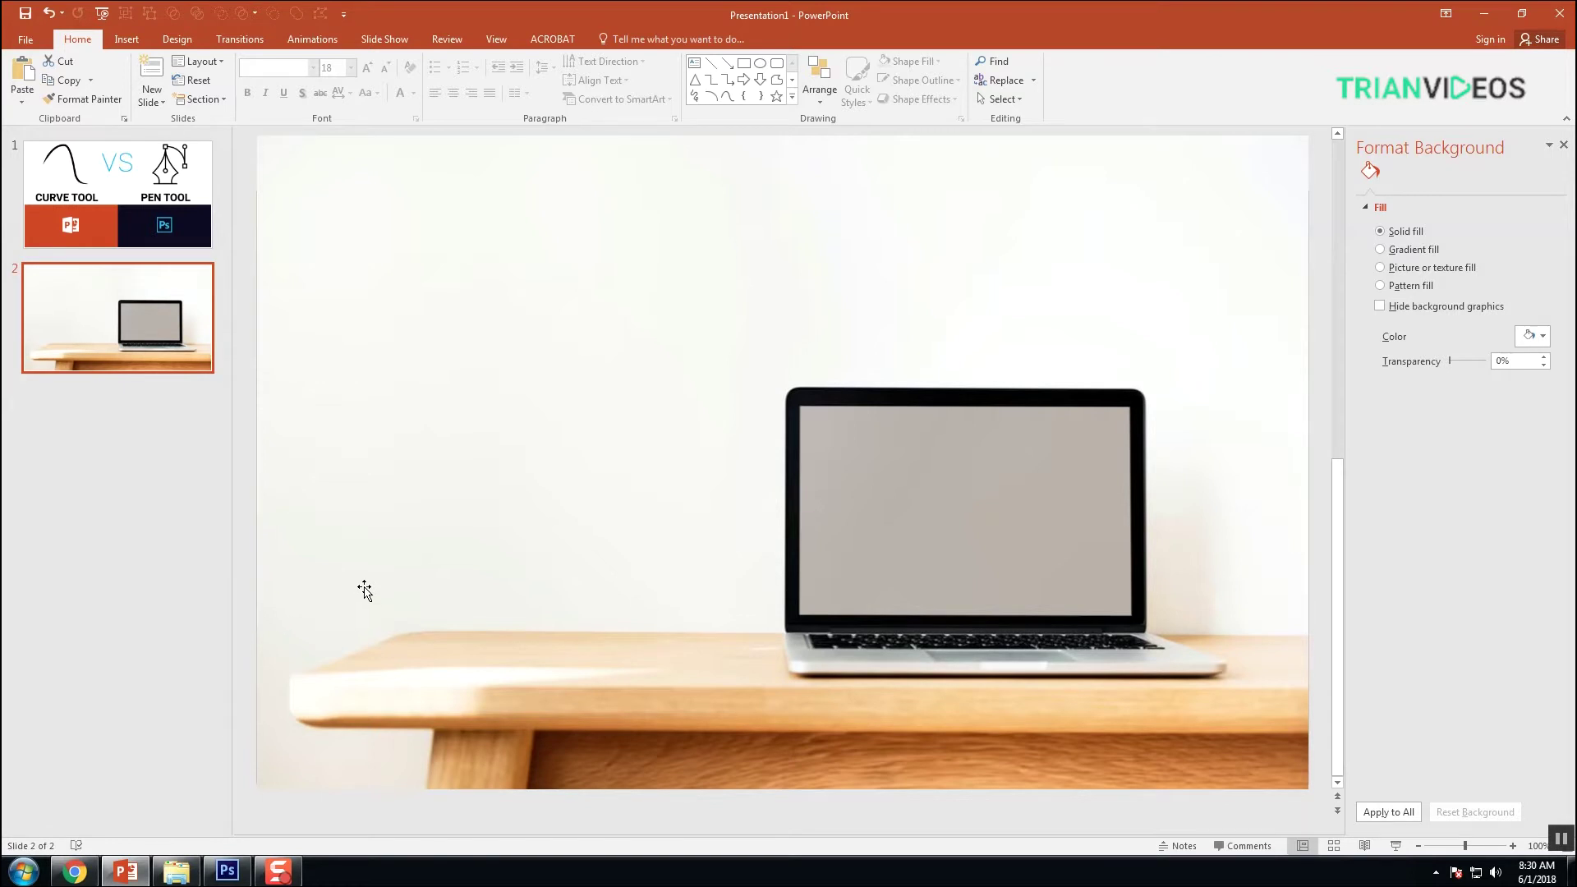
# Pick the Curve shape and trace from the slide bottom around the tabletop's left edge.
pyautogui.click(126, 39)
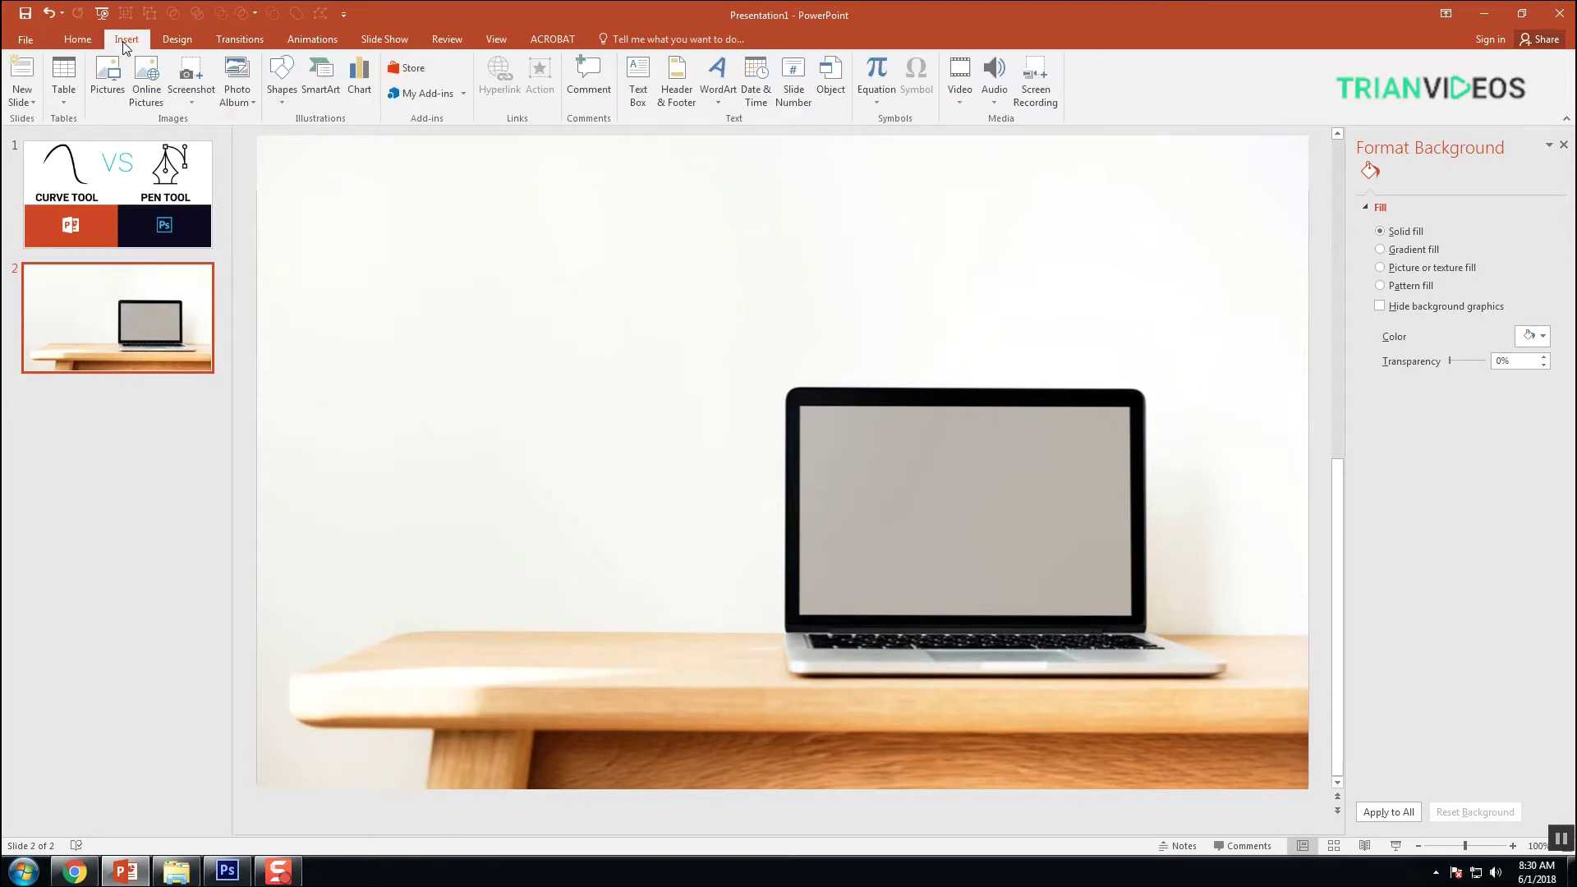
pyautogui.click(282, 83)
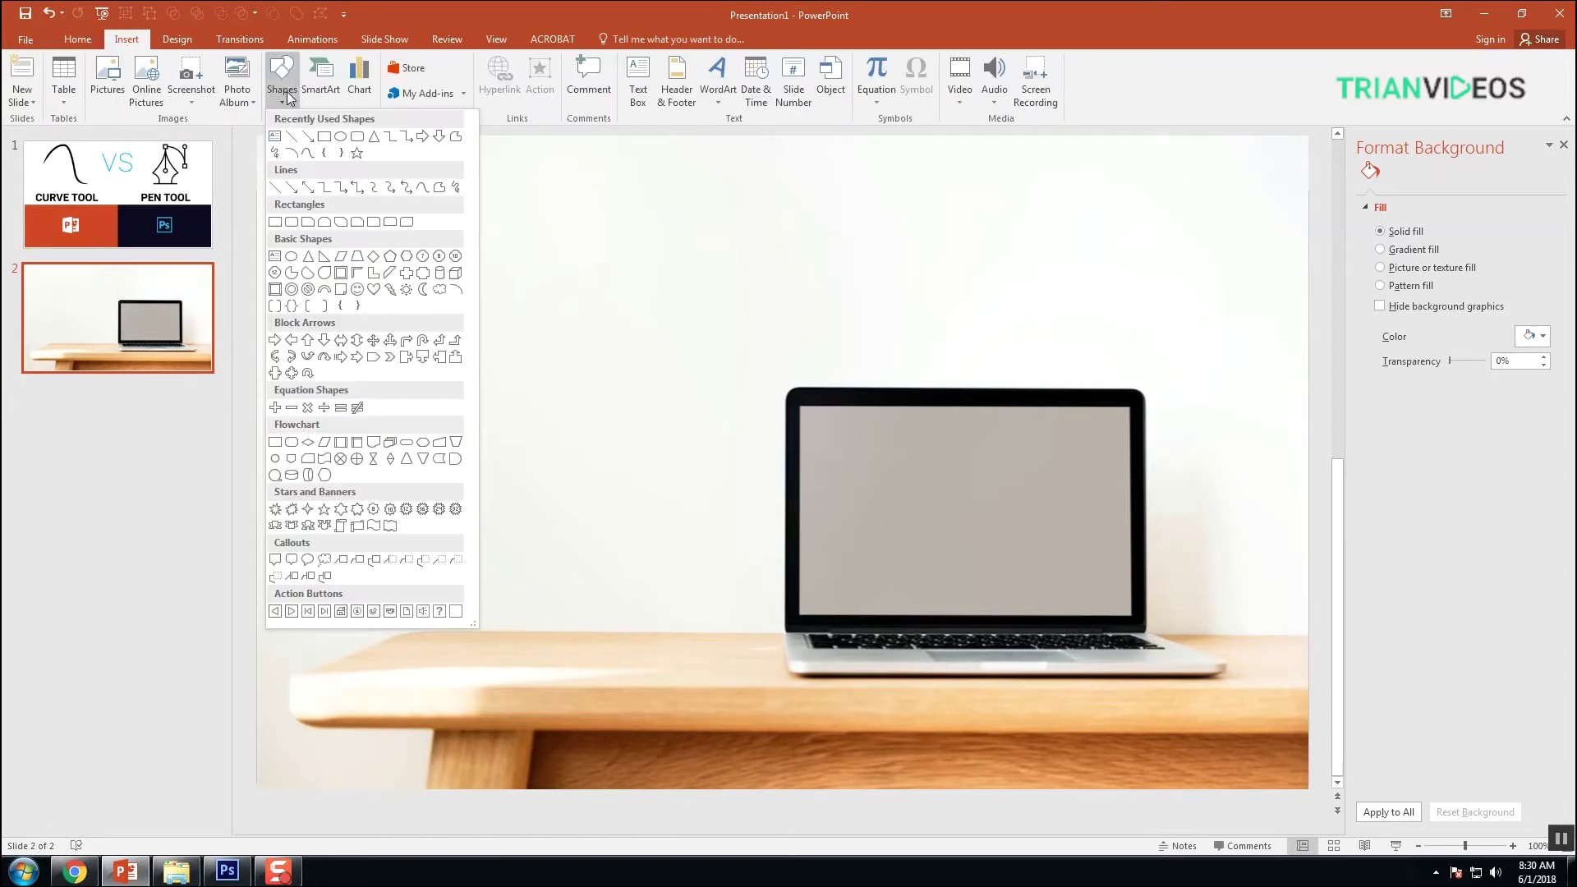
pyautogui.click(423, 189)
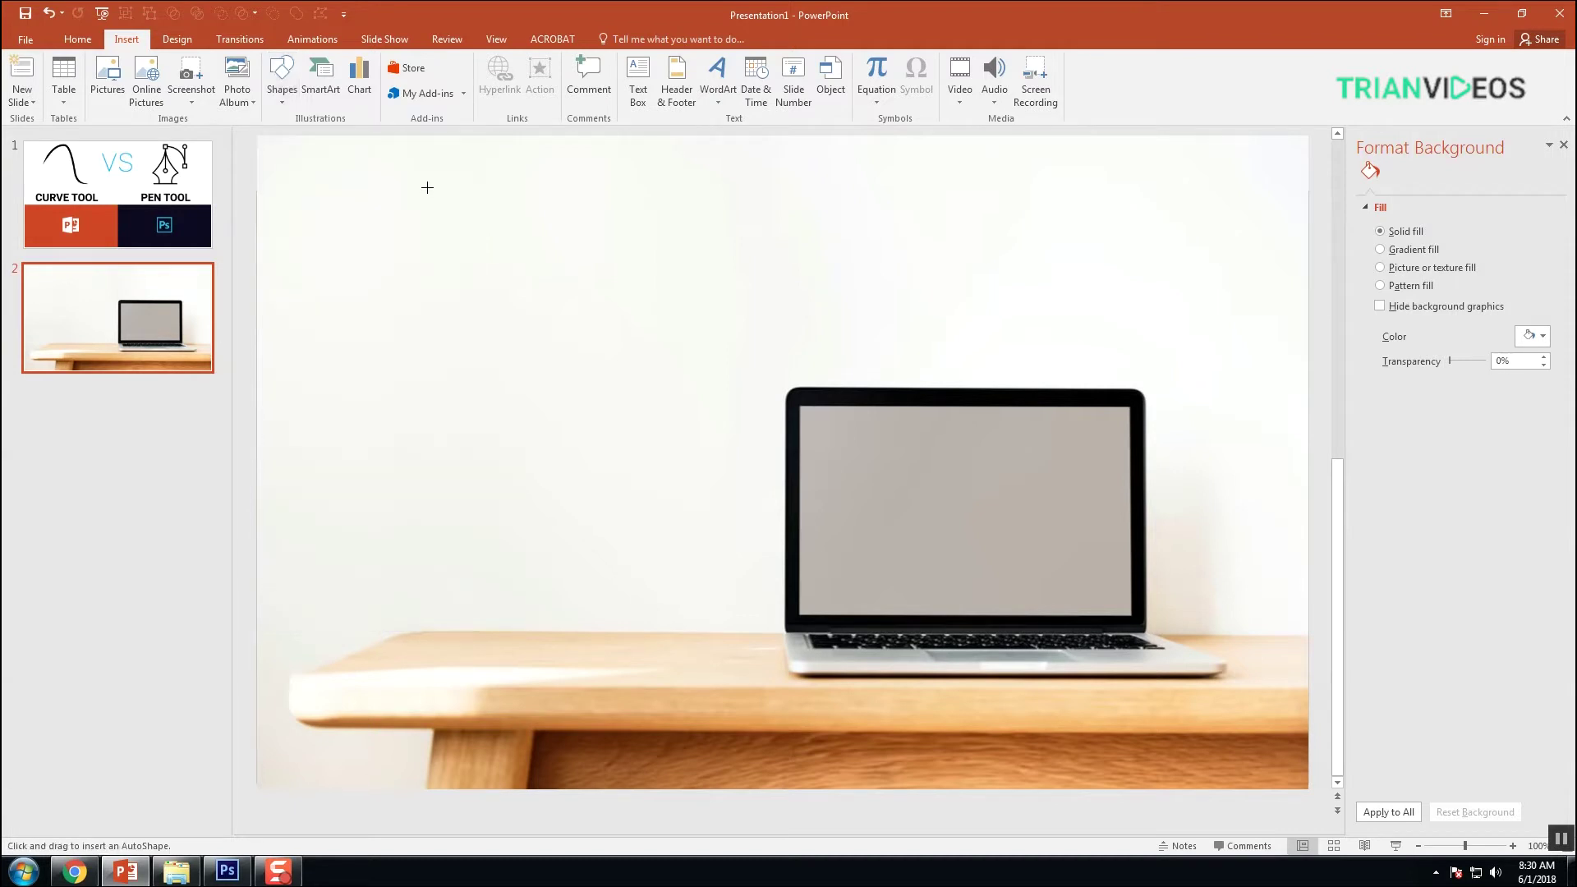
pyautogui.click(423, 796)
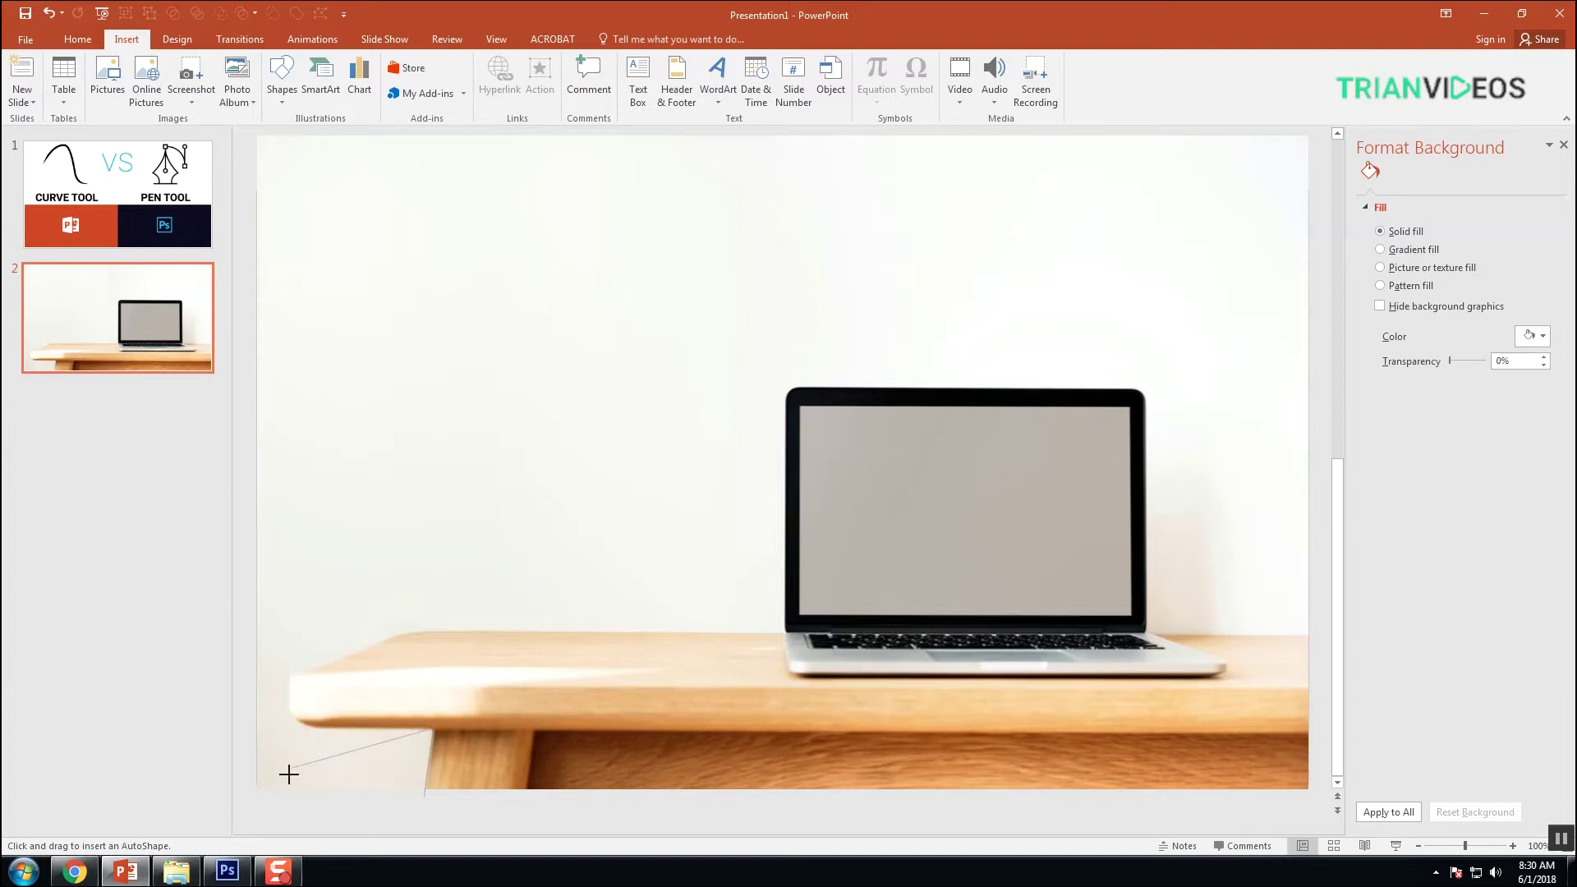
pyautogui.click(322, 733)
pyautogui.click(288, 695)
pyautogui.click(290, 671)
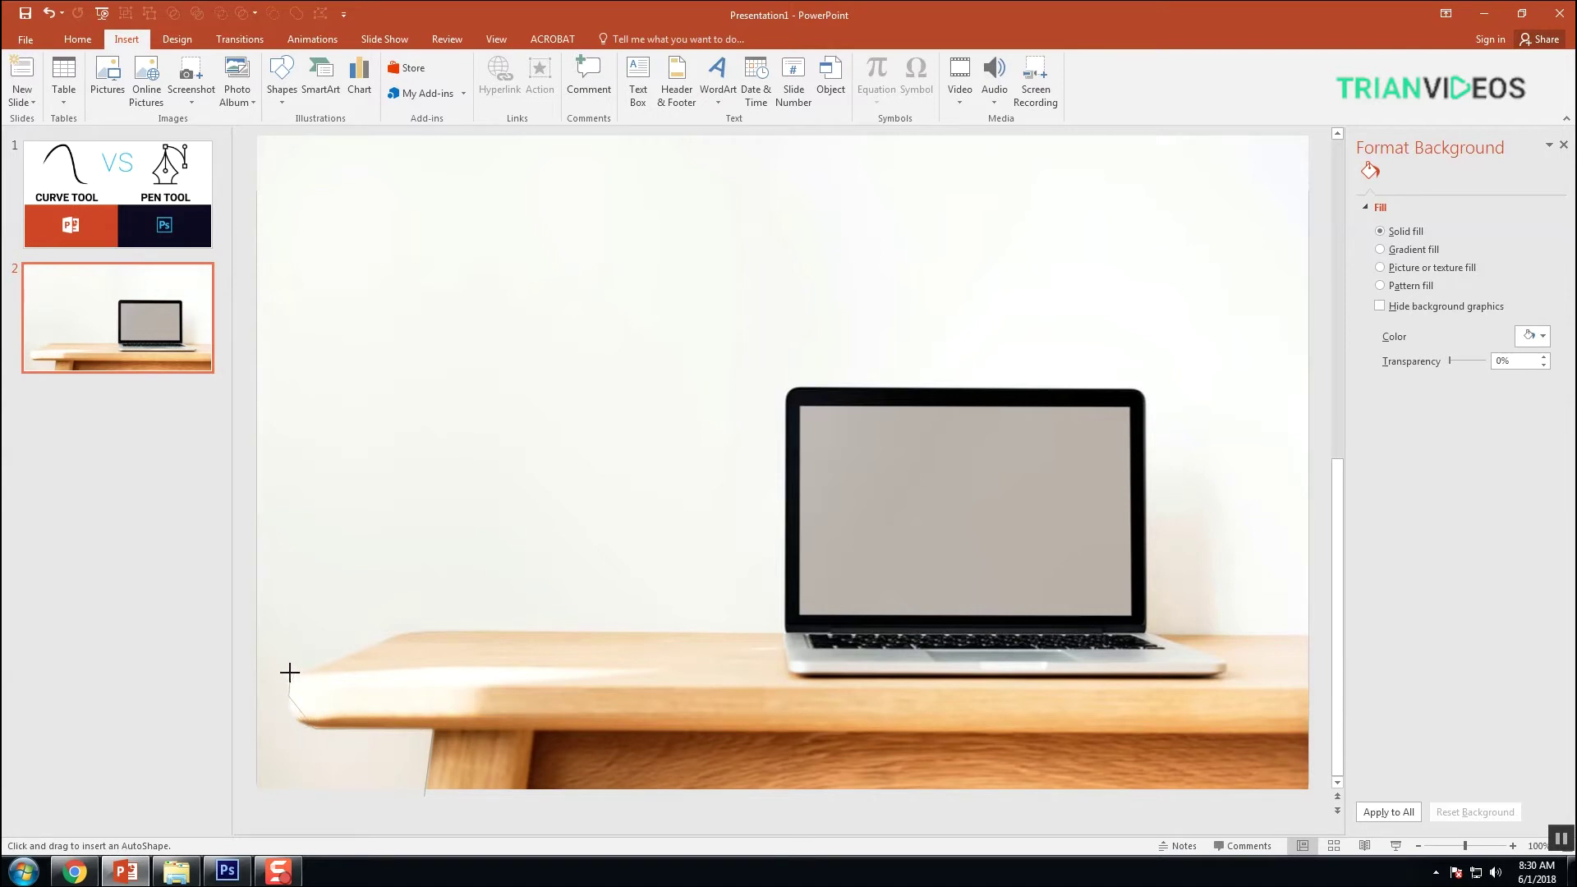
pyautogui.click(410, 629)
# Continue the curve around the laptop and down the desk's right edge, closing at the start.
pyautogui.click(786, 630)
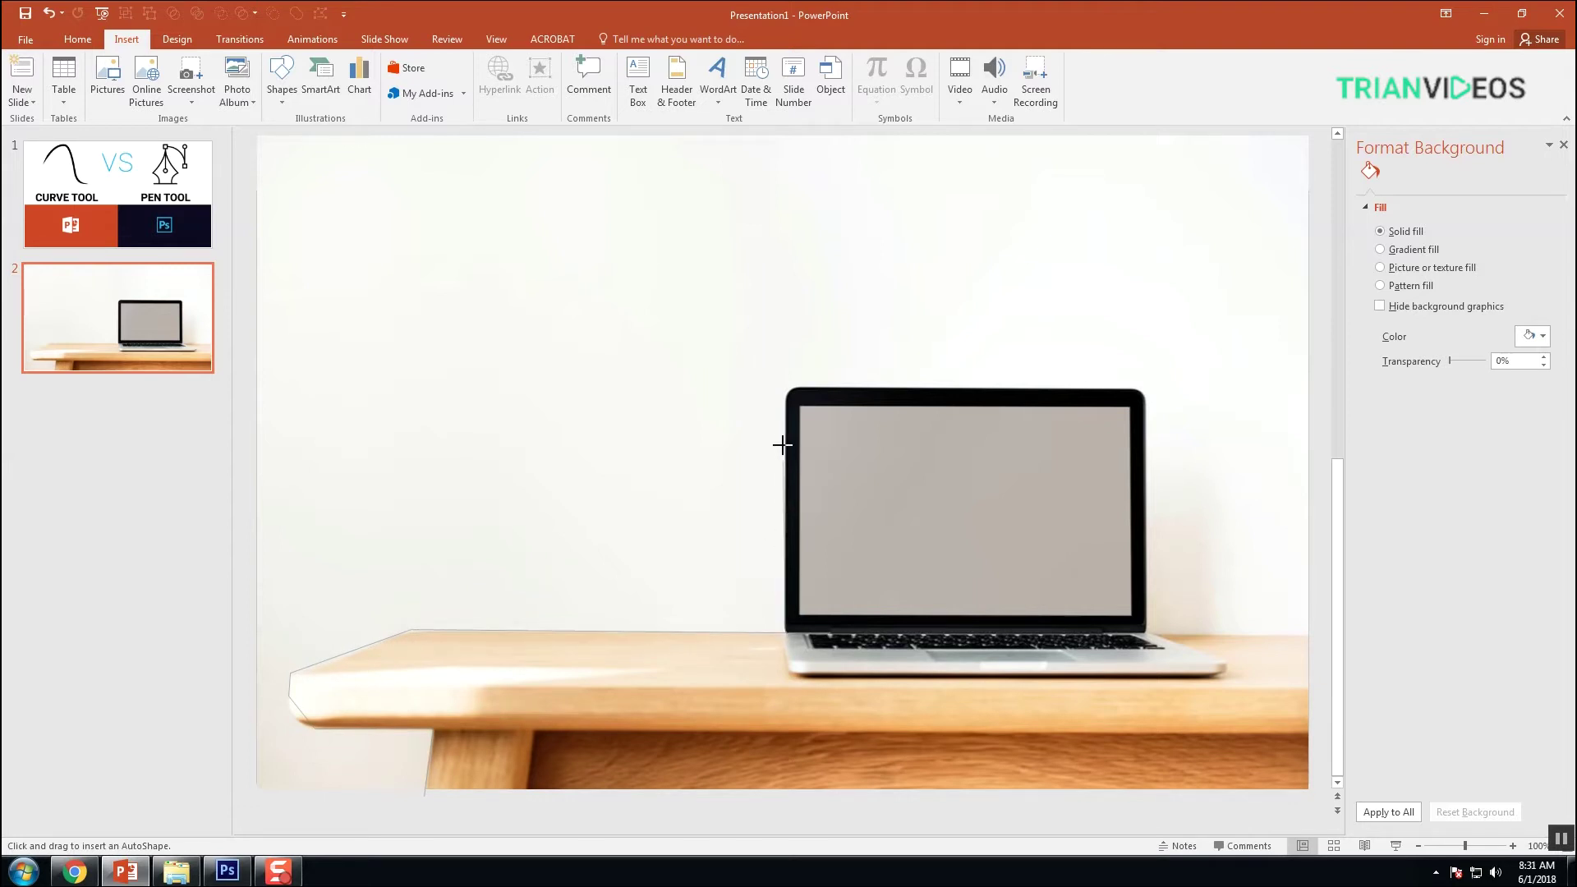
pyautogui.click(792, 385)
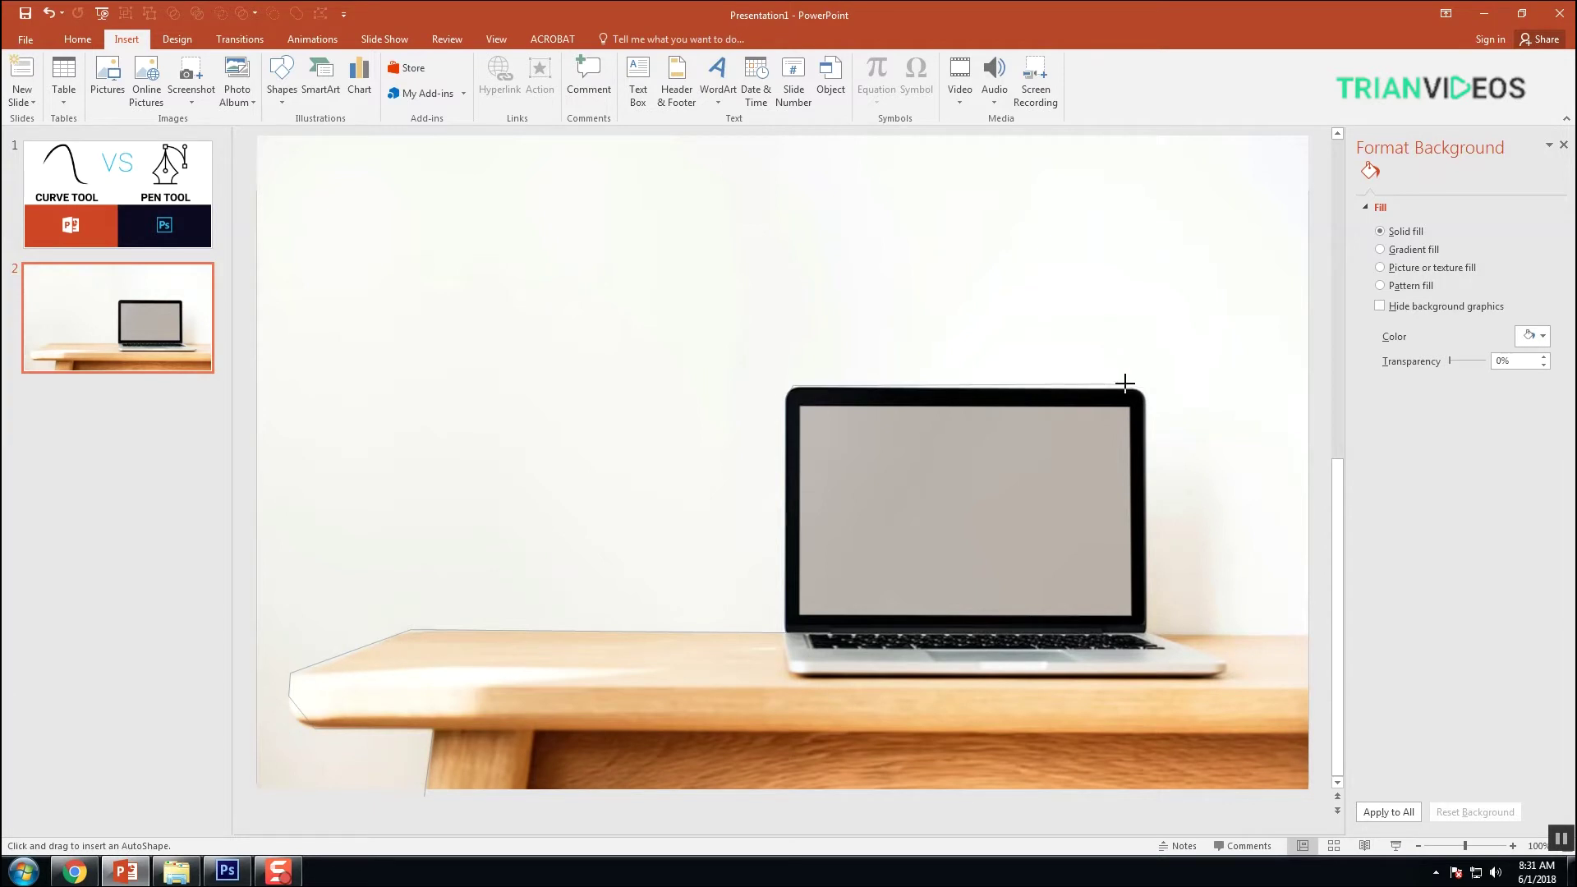
pyautogui.click(1147, 404)
pyautogui.click(1148, 636)
pyautogui.click(1320, 636)
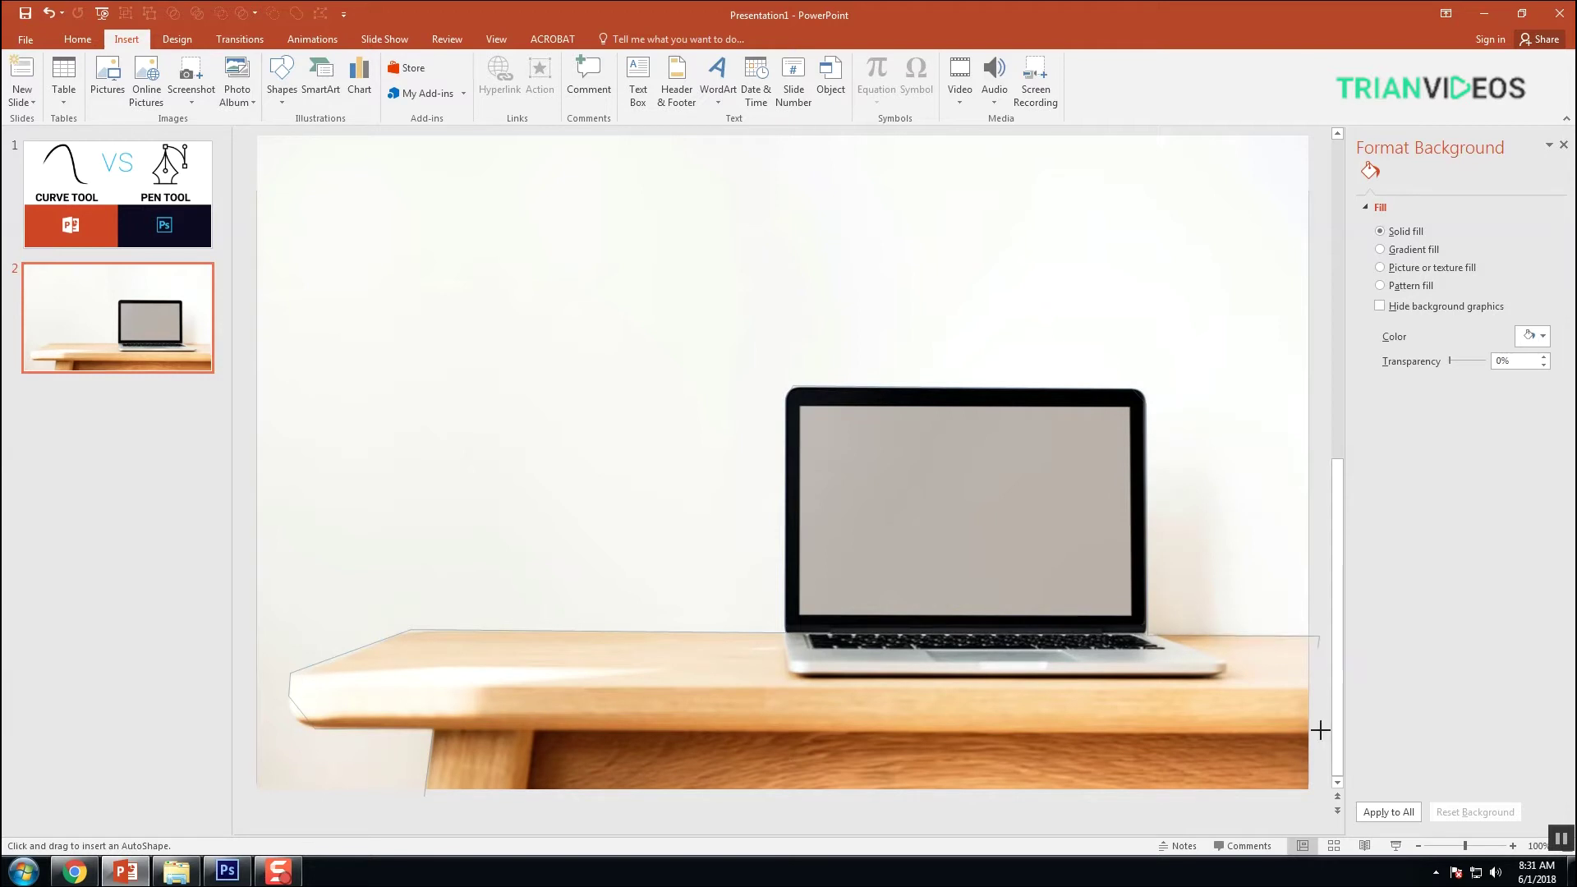
pyautogui.click(1321, 795)
pyautogui.click(424, 799)
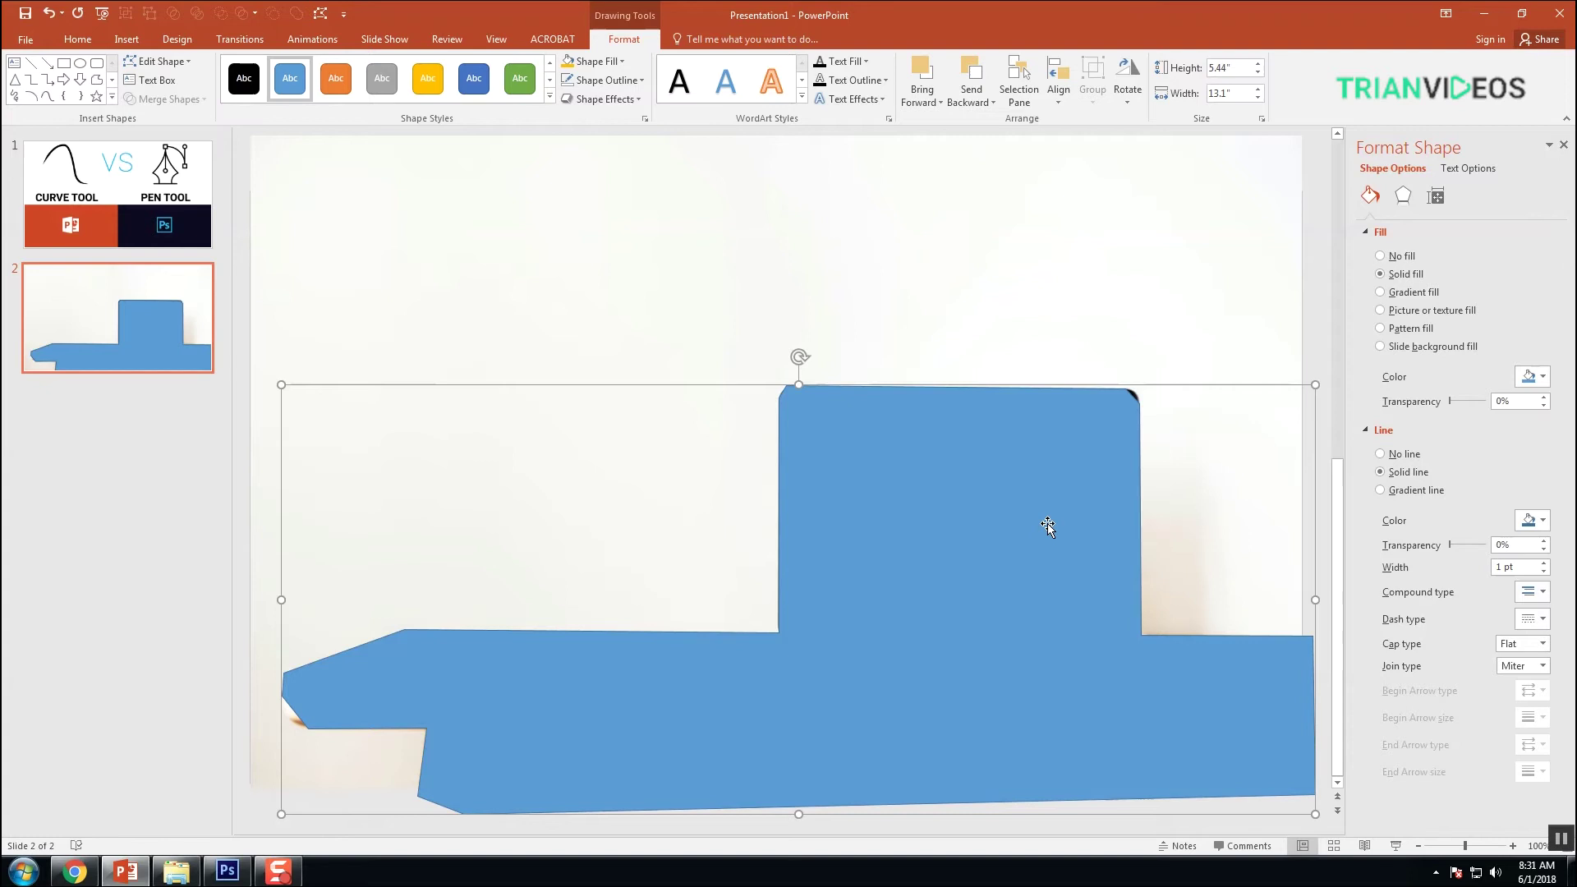
# Remove the freeform's outline and give it a gold fill at 62% transparency.
pyautogui.click(1381, 454)
pyautogui.click(1533, 376)
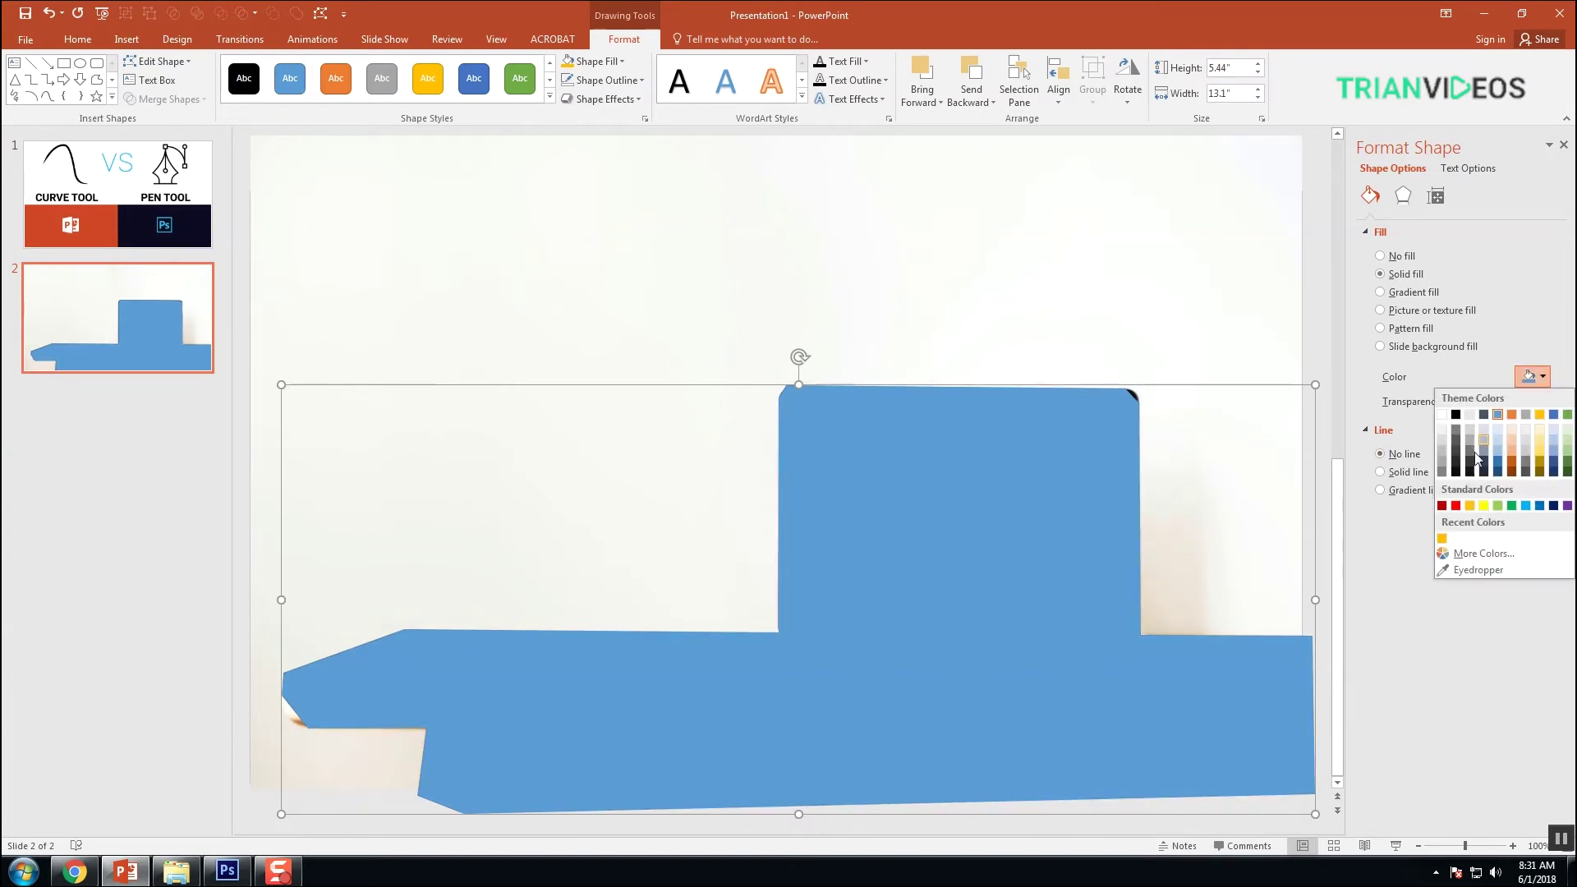
pyautogui.click(1473, 511)
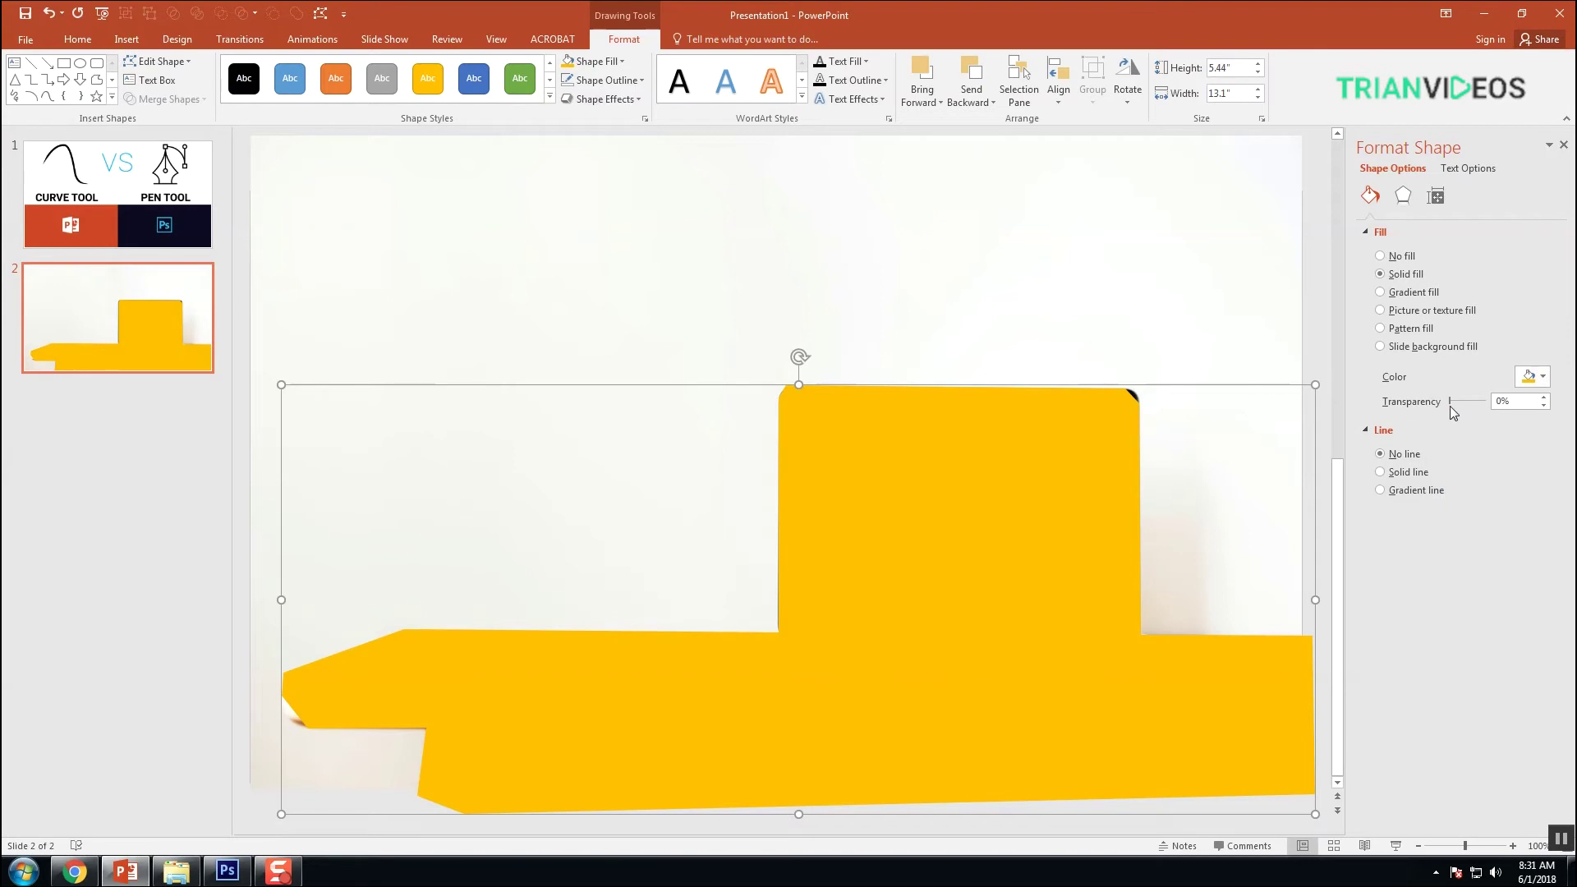
pyautogui.moveTo(1450, 402); pyautogui.dragTo(1473, 404)
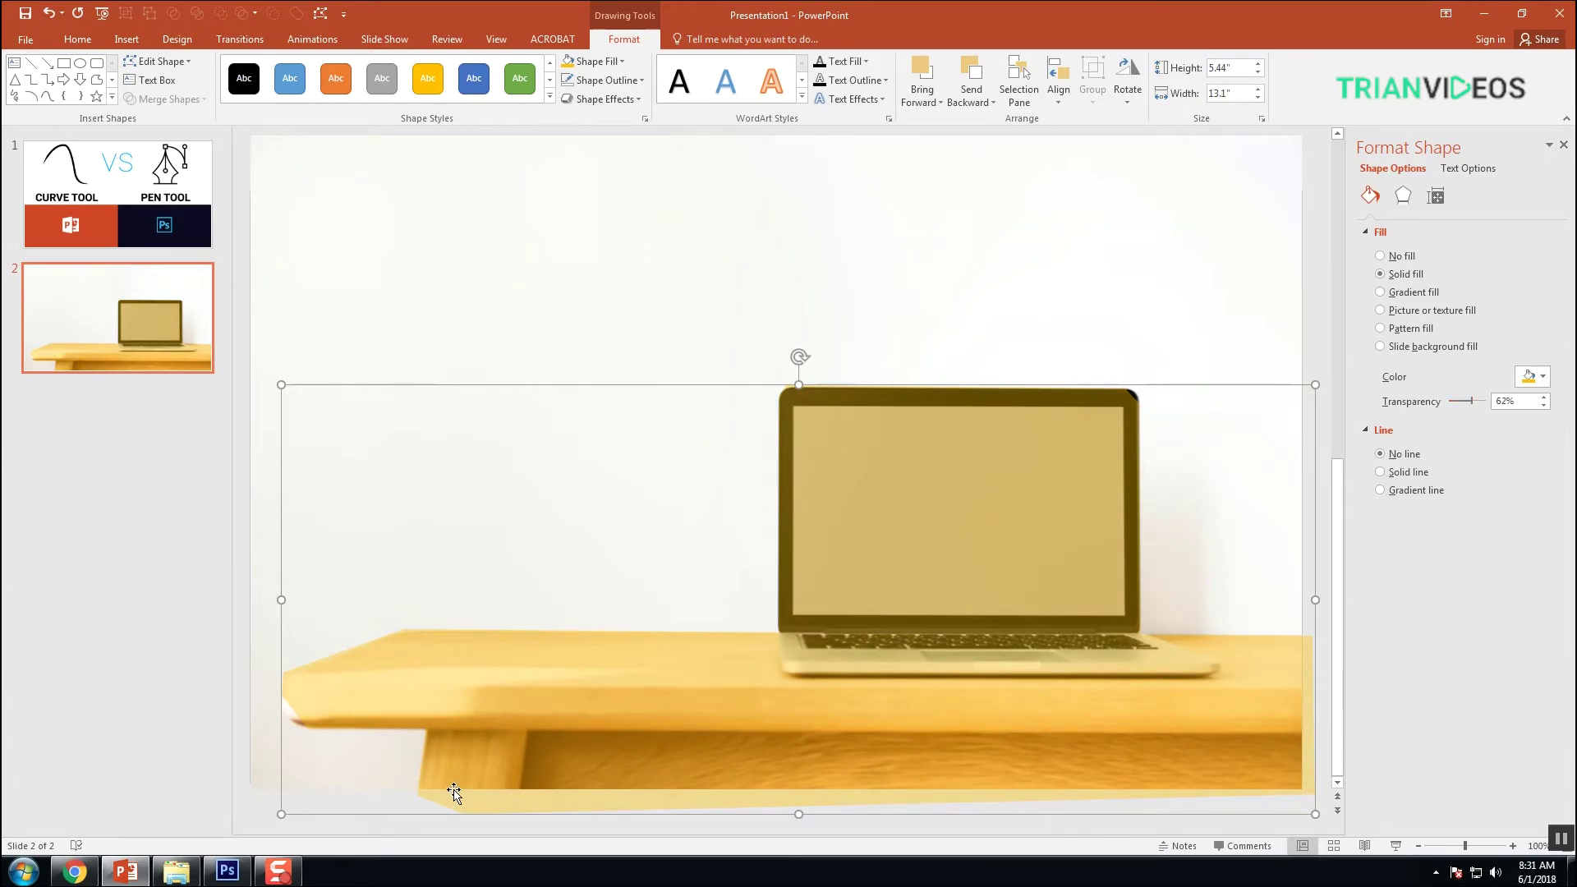
pyautogui.click(268, 732)
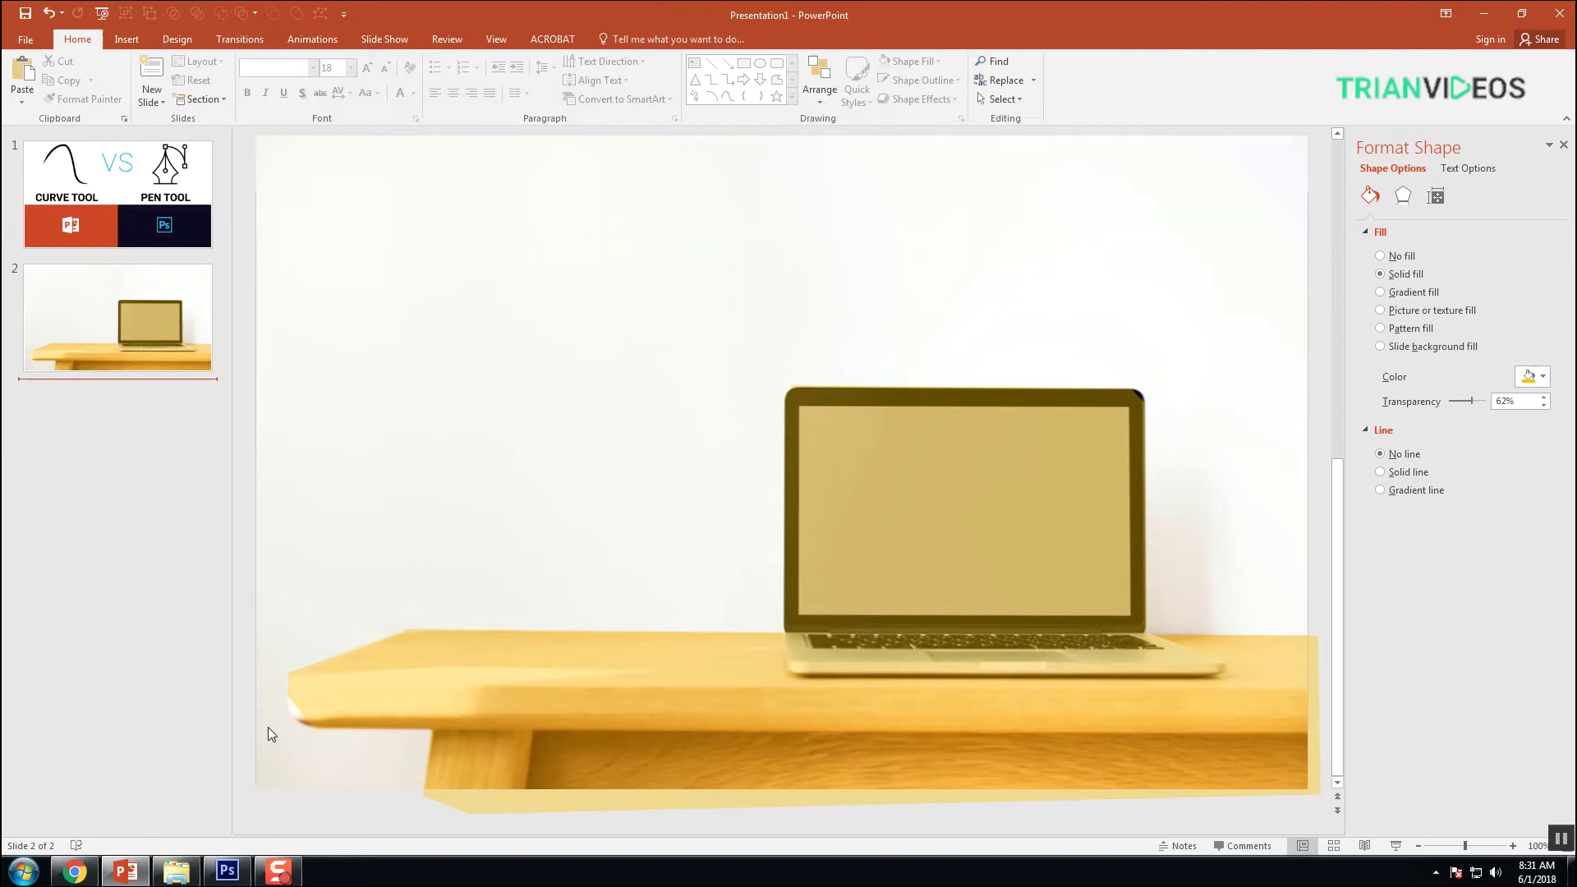
# Select the traced shape, enter Edit Points mode, and zoom in on the desk's left side.
pyautogui.click(420, 713)
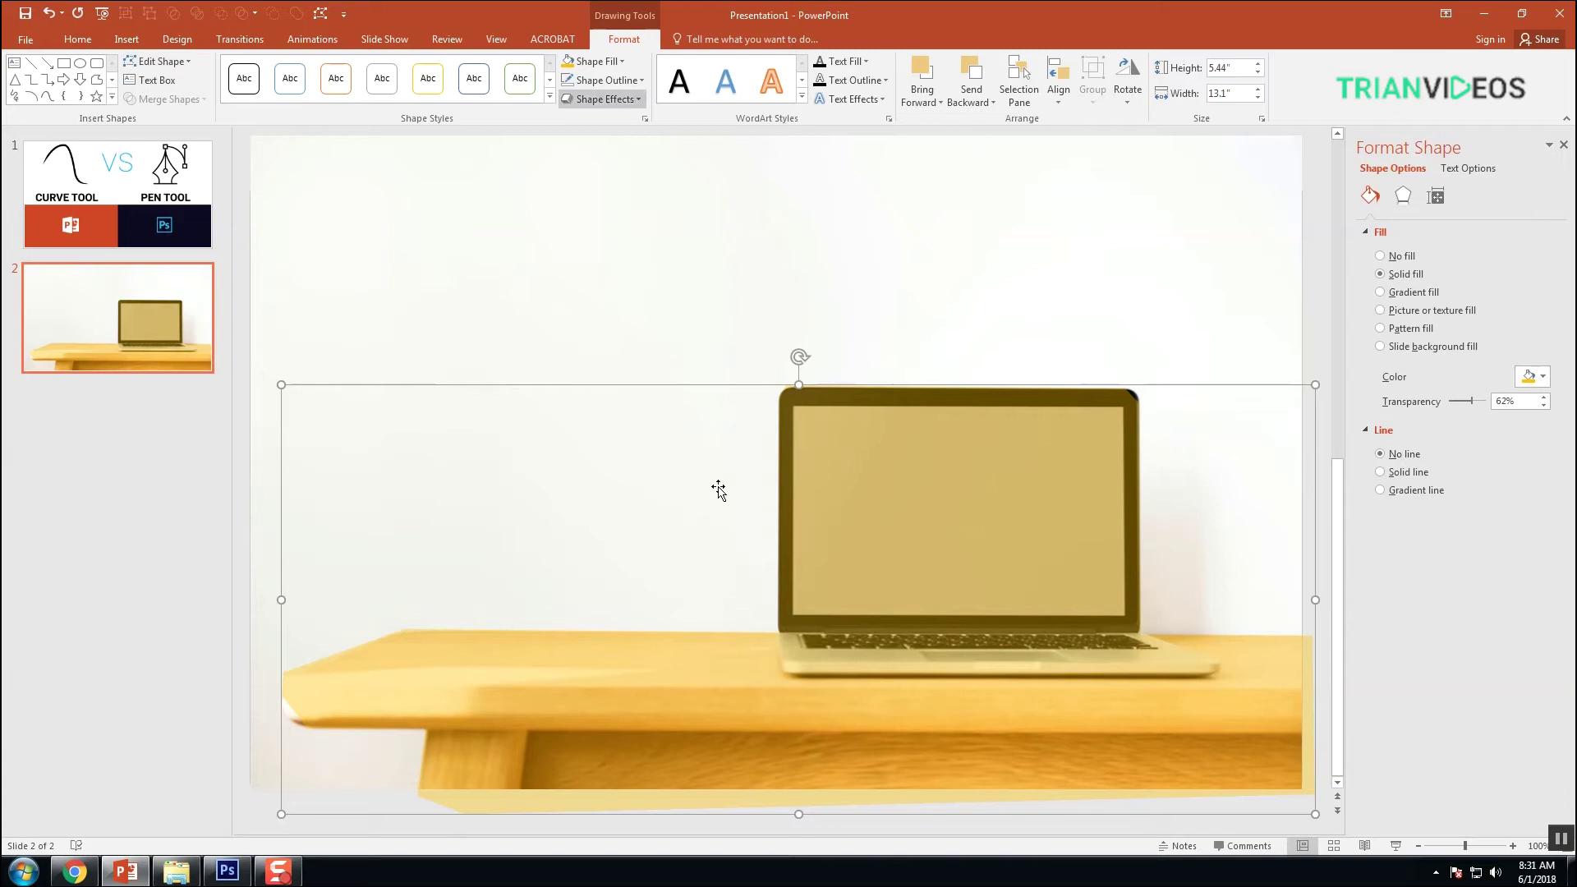
pyautogui.click(185, 658)
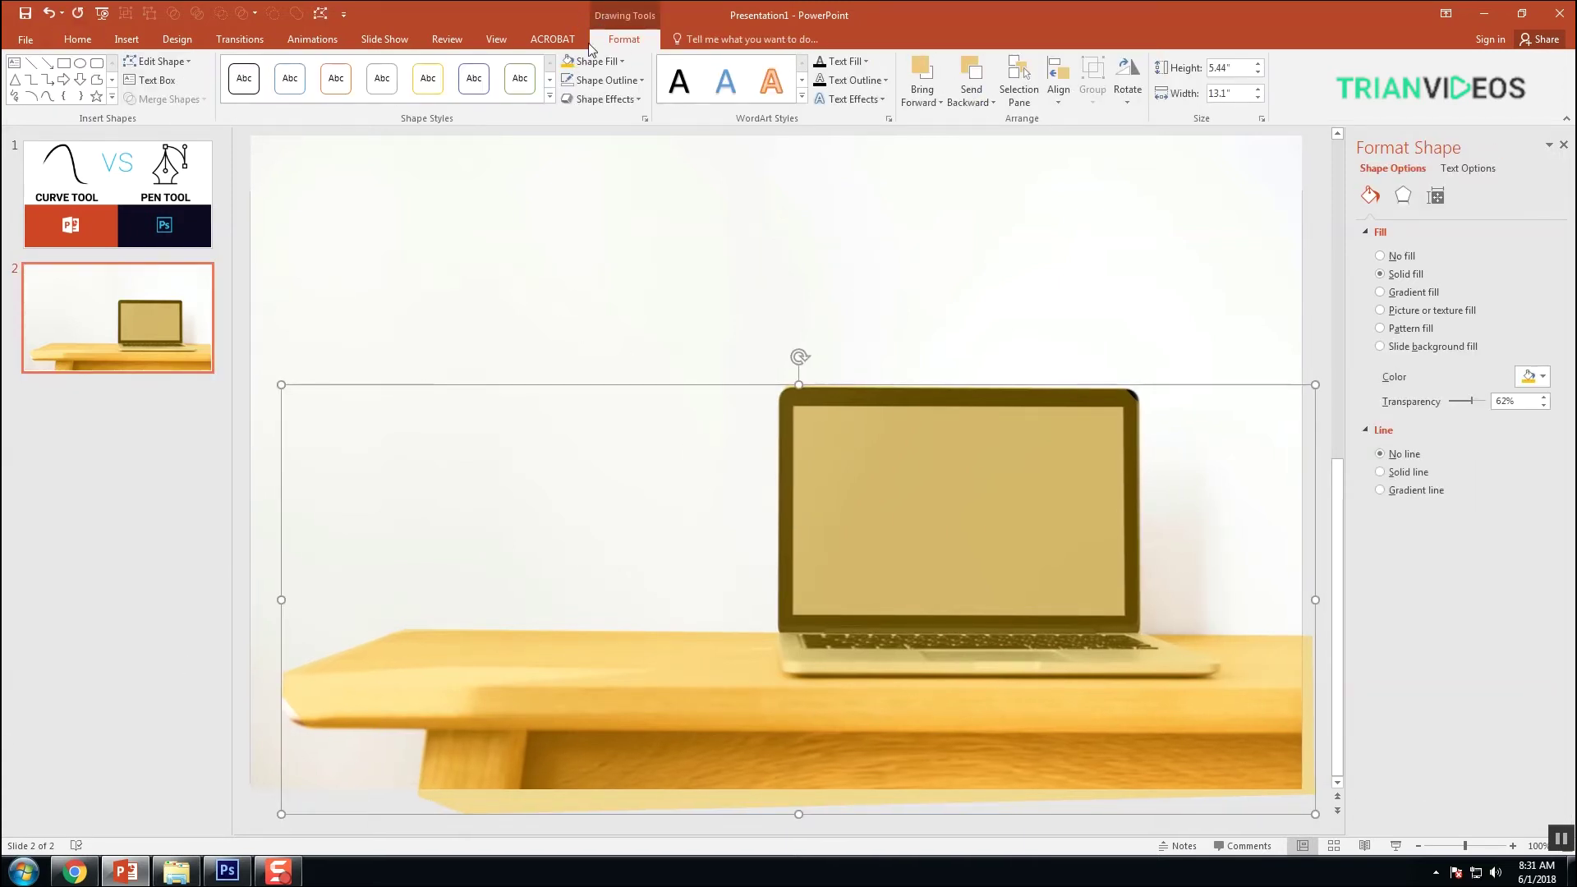
pyautogui.click(186, 73)
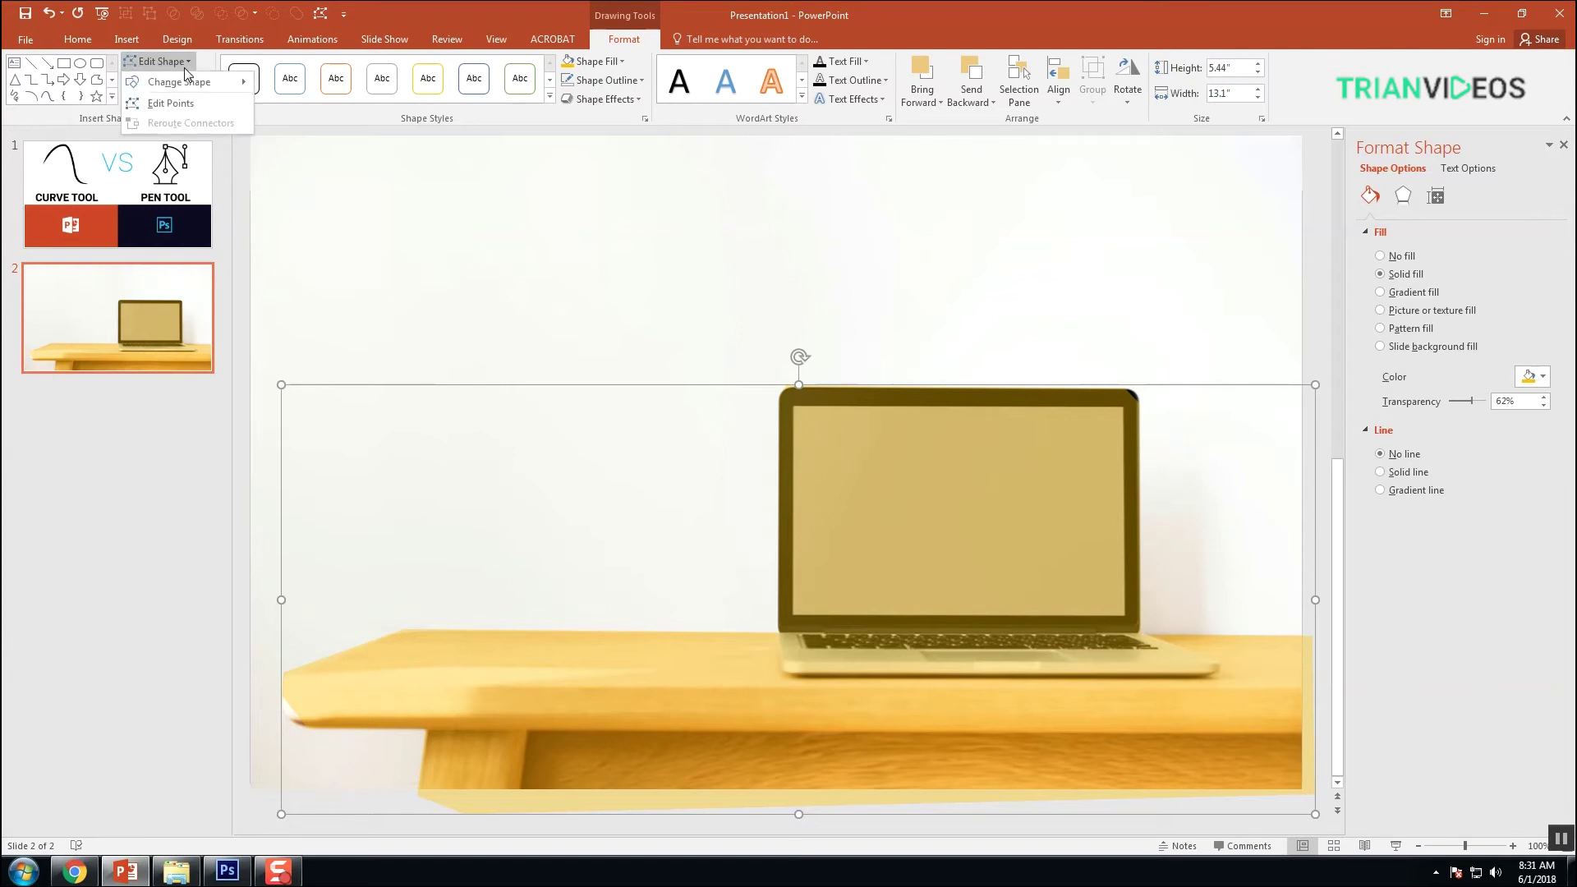
pyautogui.click(182, 105)
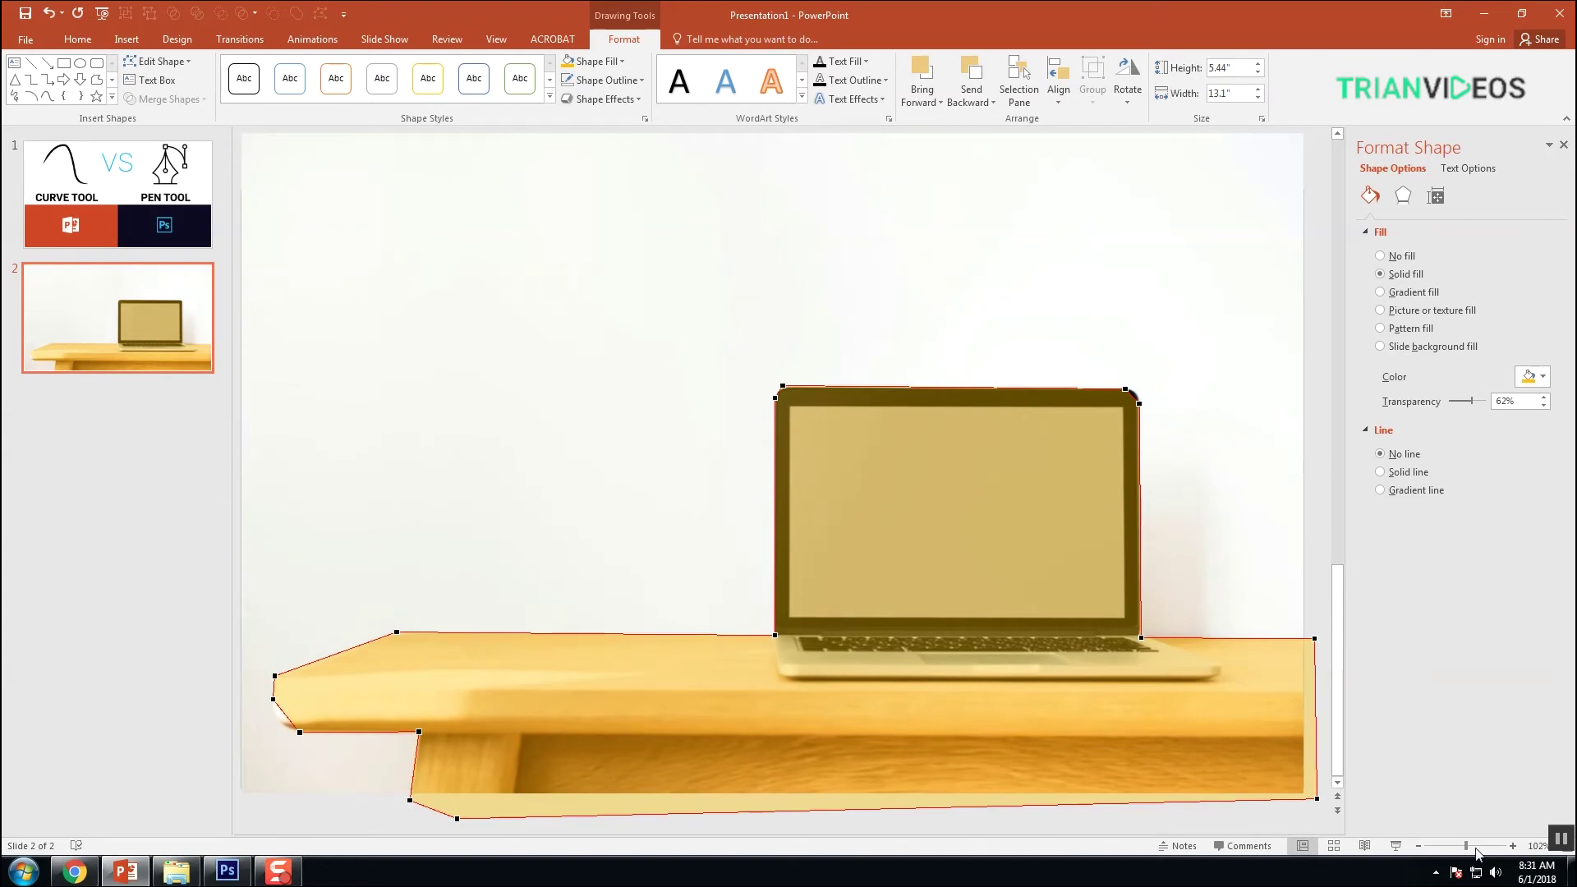
pyautogui.scroll(5, 813, 754)
pyautogui.hscroll(-3, 466, 825)
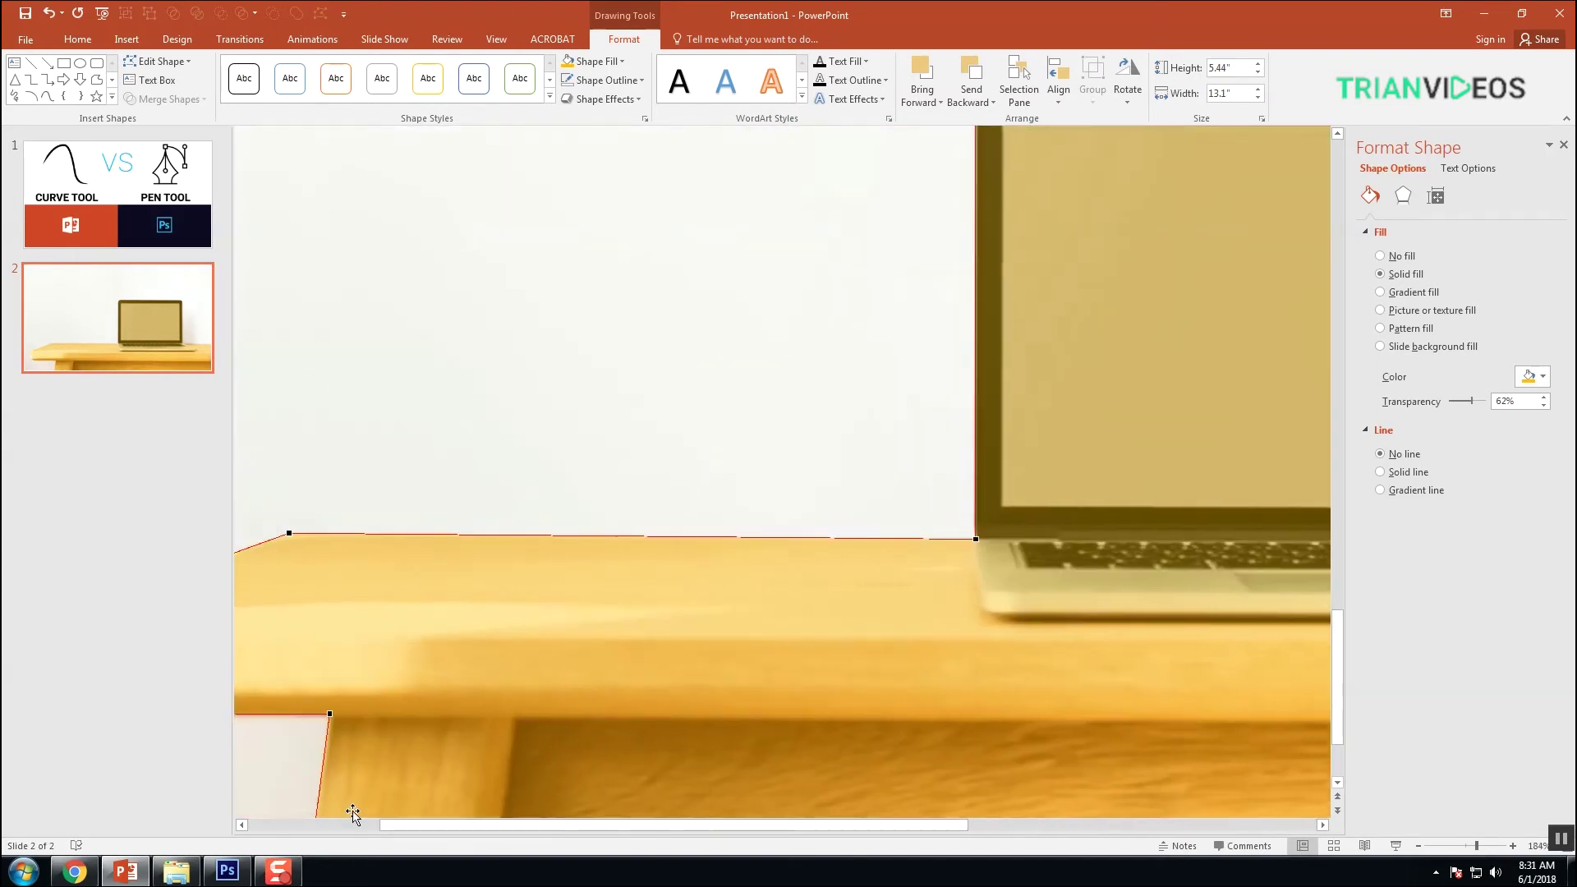
pyautogui.hscroll(-3, 299, 804)
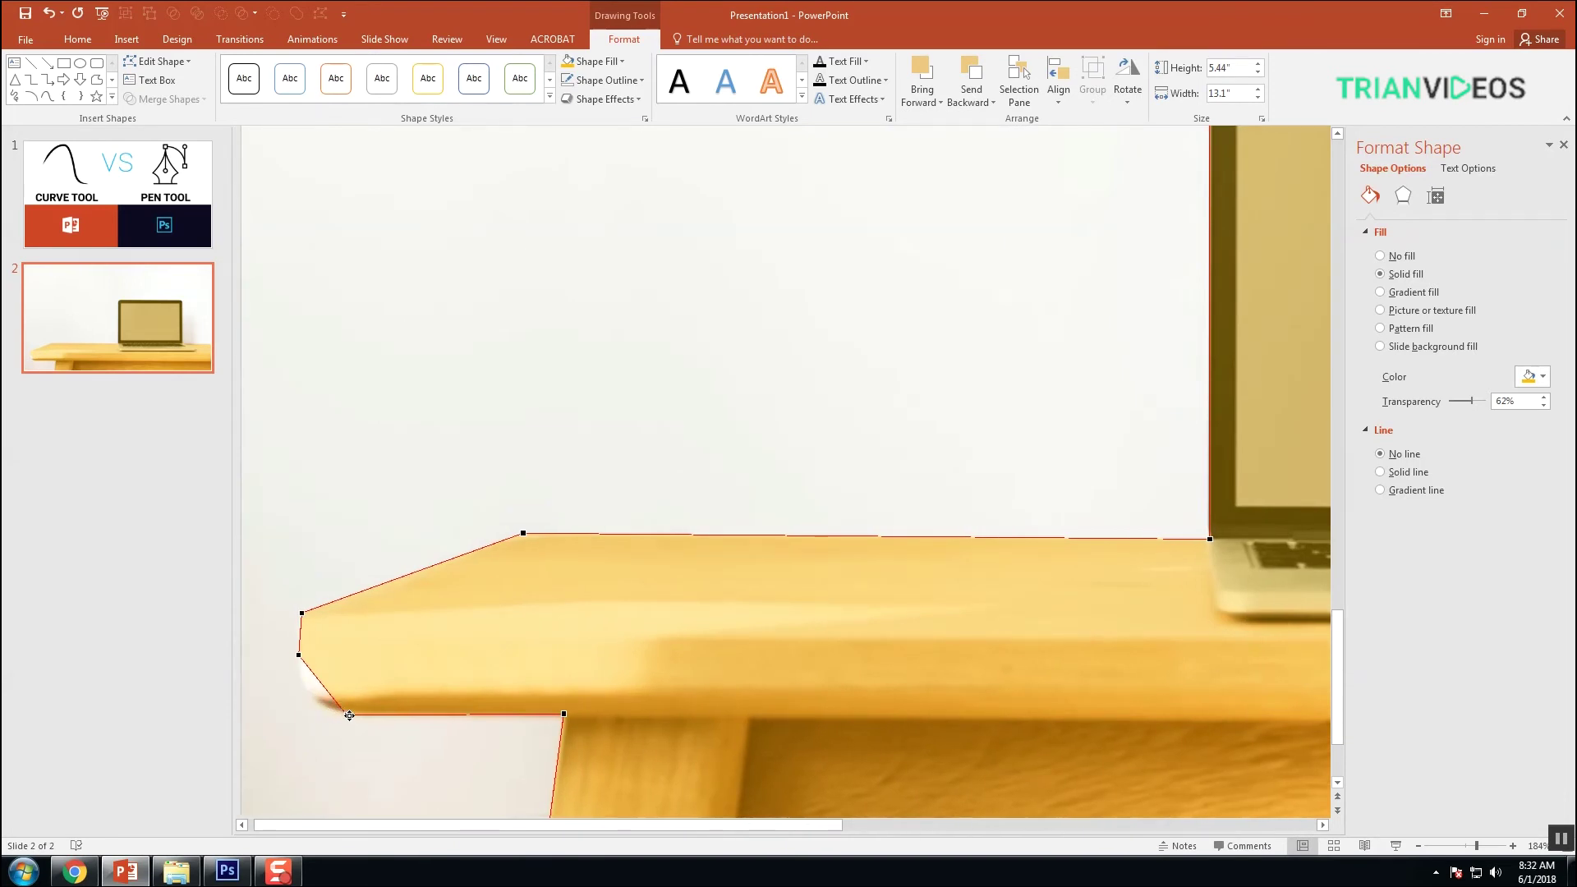
# Curve the outline around the desk's front-left edge.
pyautogui.click(349, 715)
pyautogui.moveTo(331, 694); pyautogui.dragTo(300, 677)
pyautogui.click(301, 655)
pyautogui.moveTo(835, 828); pyautogui.dragTo(1044, 828)
pyautogui.scroll(1, 1201, 649)
pyautogui.scroll(2, 1201, 649)
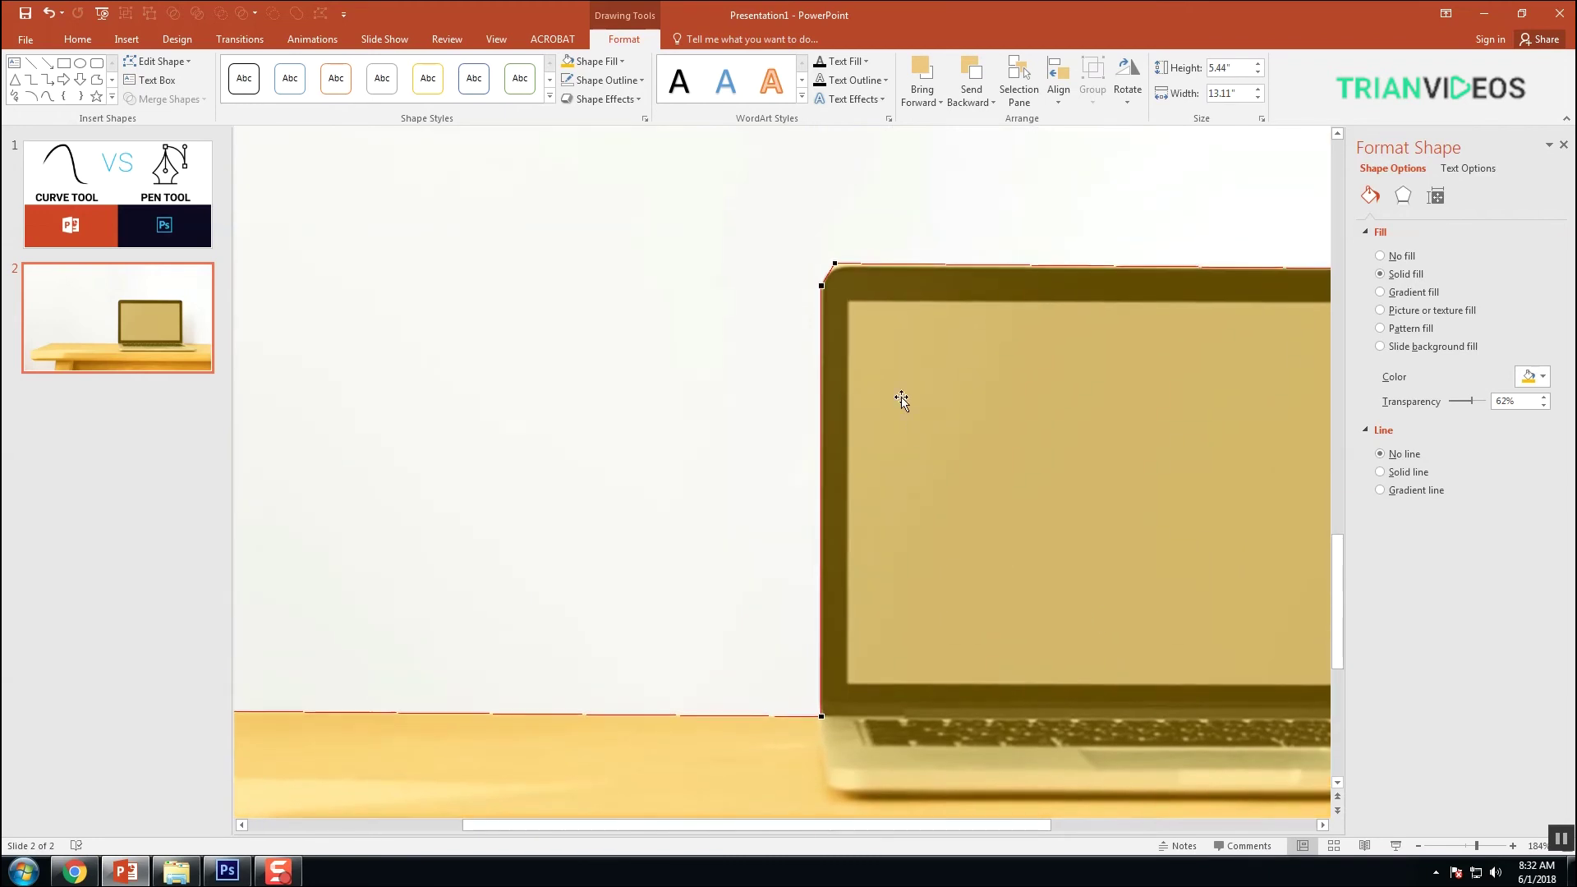
# Round the laptop's top corners and fit the outline to its right edge and base.
pyautogui.click(837, 265)
pyautogui.moveTo(834, 271); pyautogui.dragTo(831, 275)
pyautogui.moveTo(870, 823); pyautogui.dragTo(1260, 859)
pyautogui.click(962, 270)
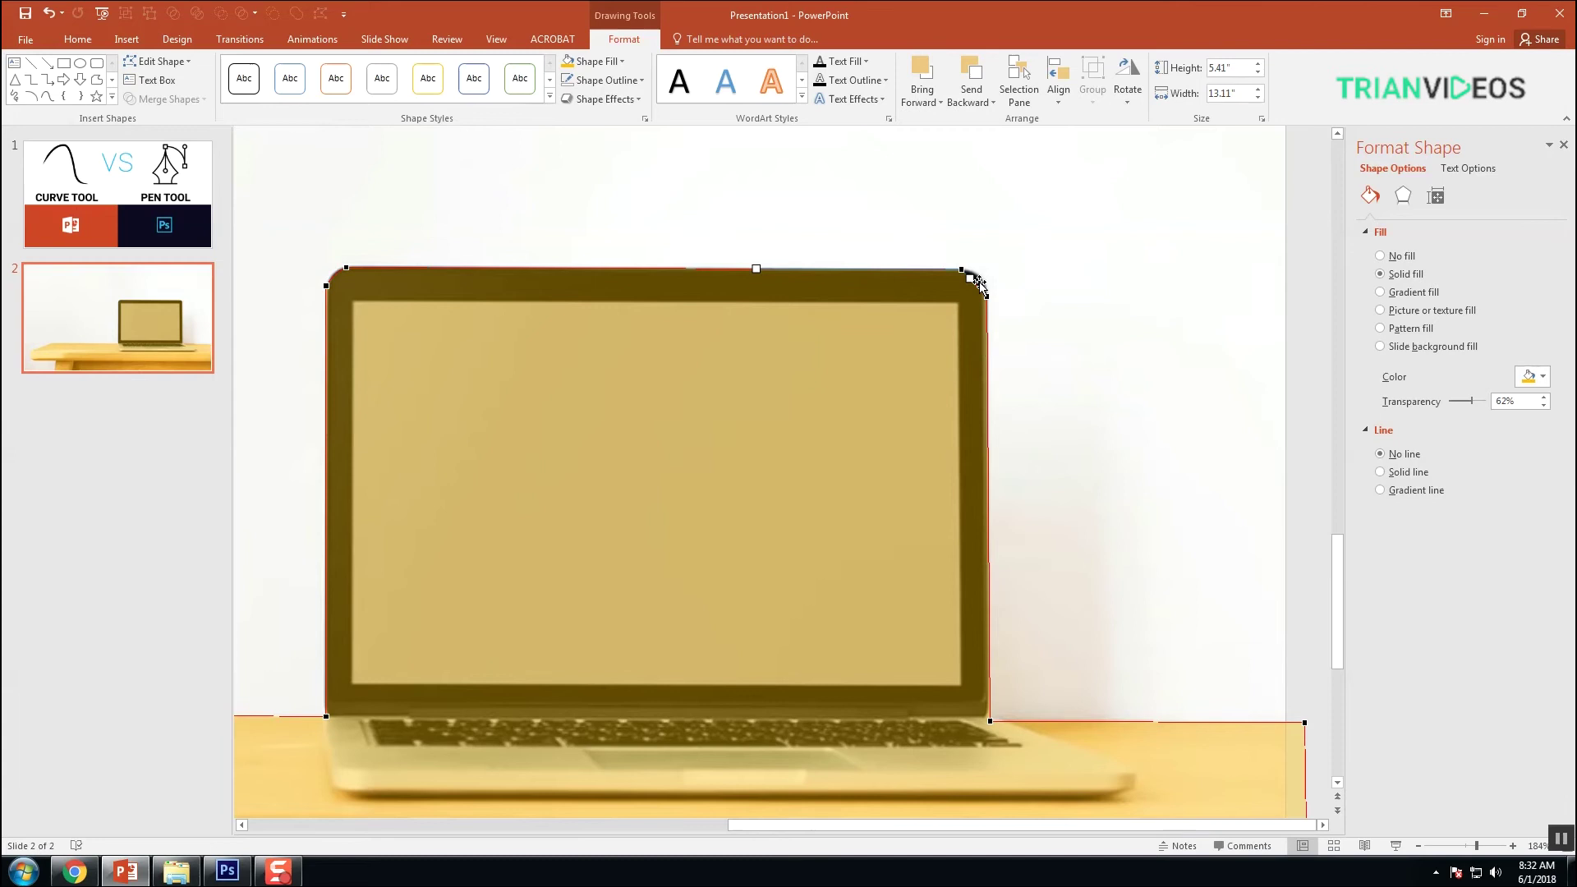
pyautogui.moveTo(972, 280); pyautogui.dragTo(984, 276)
pyautogui.click(989, 301)
pyautogui.click(993, 702)
pyautogui.moveTo(993, 703); pyautogui.dragTo(990, 711)
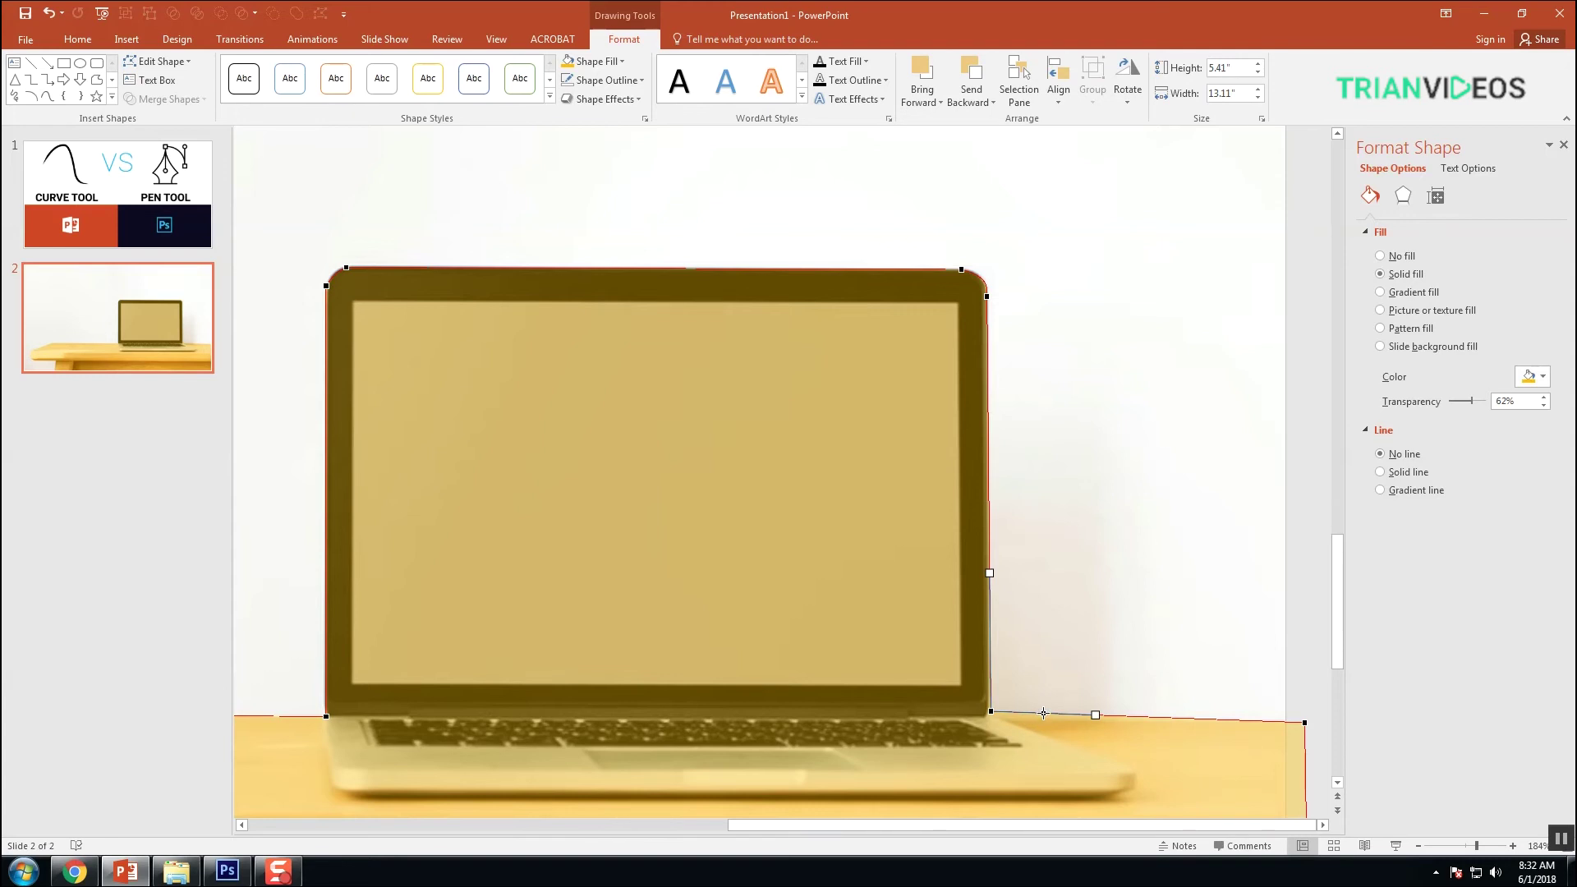
pyautogui.moveTo(1043, 713)
pyautogui.mouseDown()
pyautogui.moveTo(1046, 747)
pyautogui.moveTo(1040, 712)
pyautogui.moveTo(1027, 717)
pyautogui.mouseUp()
pyautogui.scroll(-6, 1073, 716)
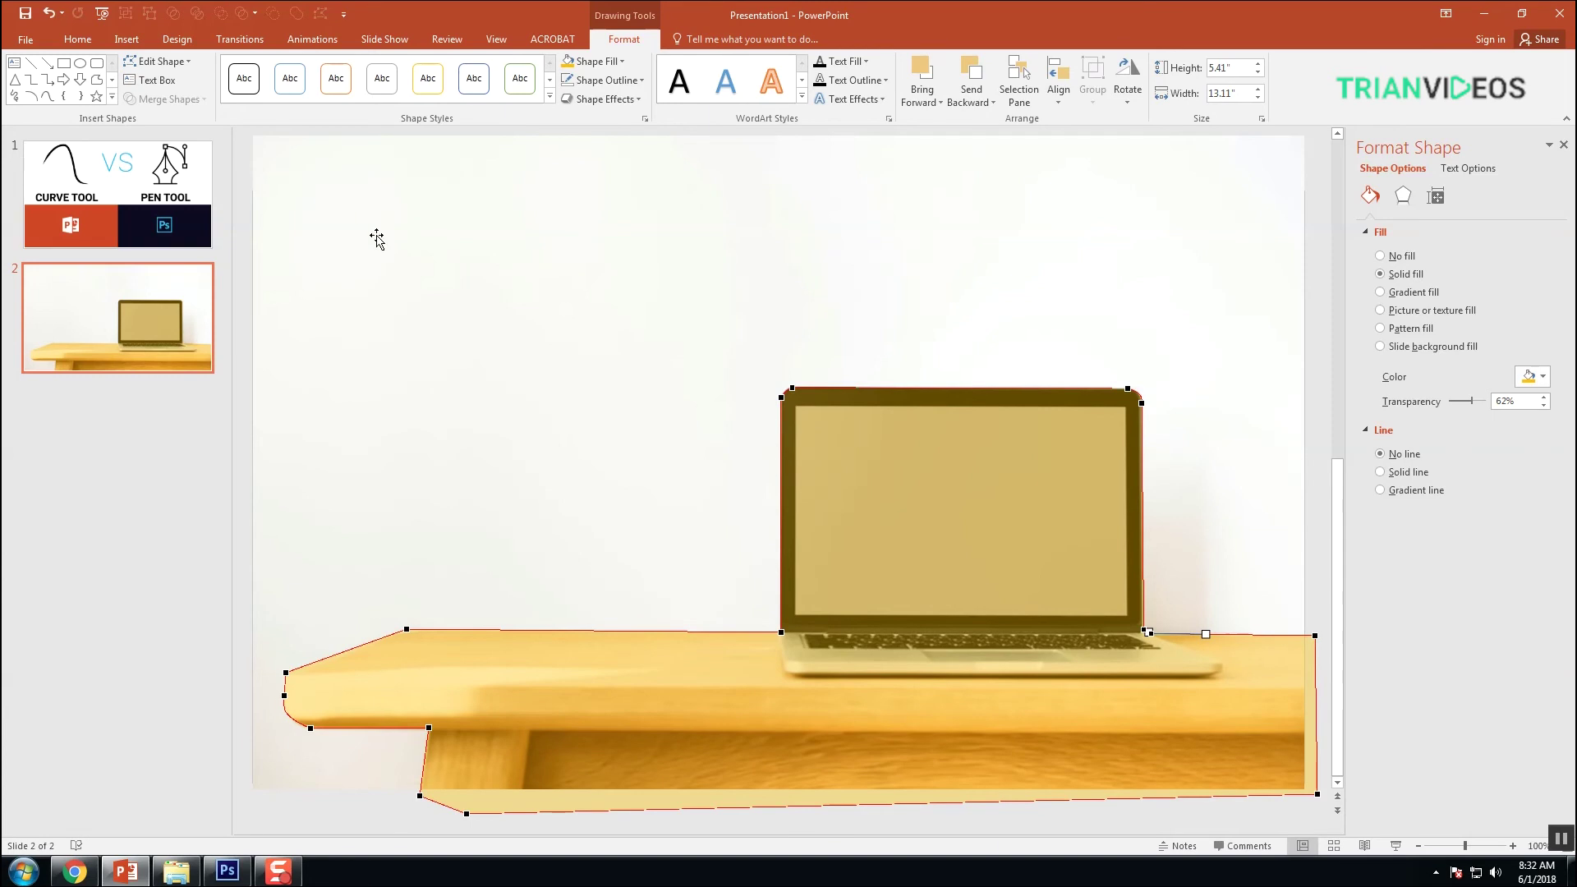
# Select the photo with the traced shape and Intersect them to cut out the laptop and desk.
pyautogui.click(452, 318)
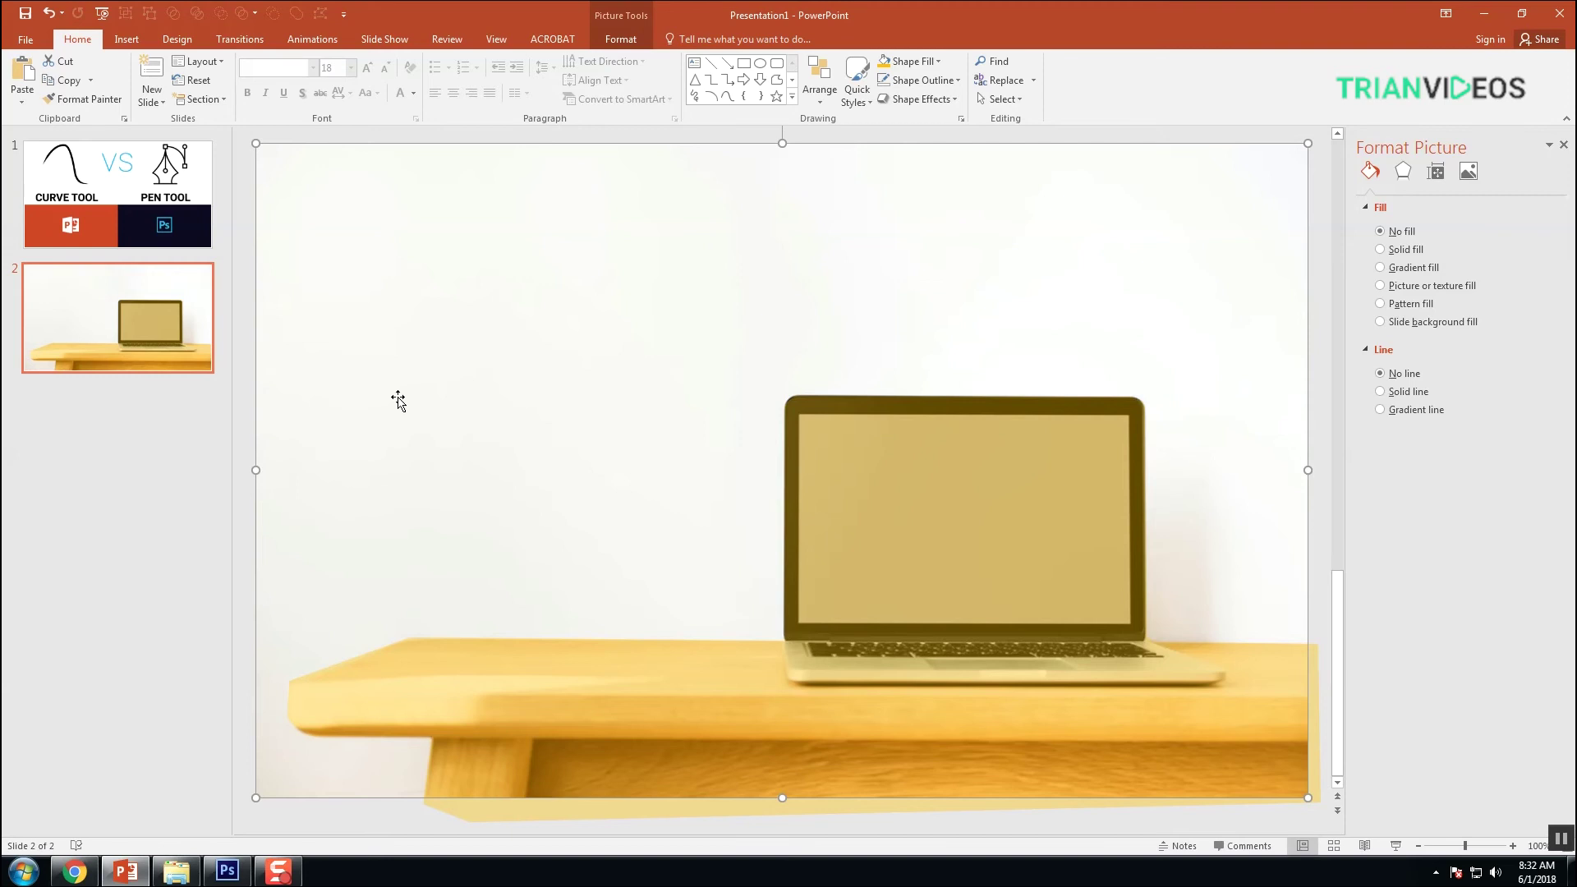
pyautogui.keyDown('shift'); pyautogui.click(853, 564); pyautogui.keyUp('shift')
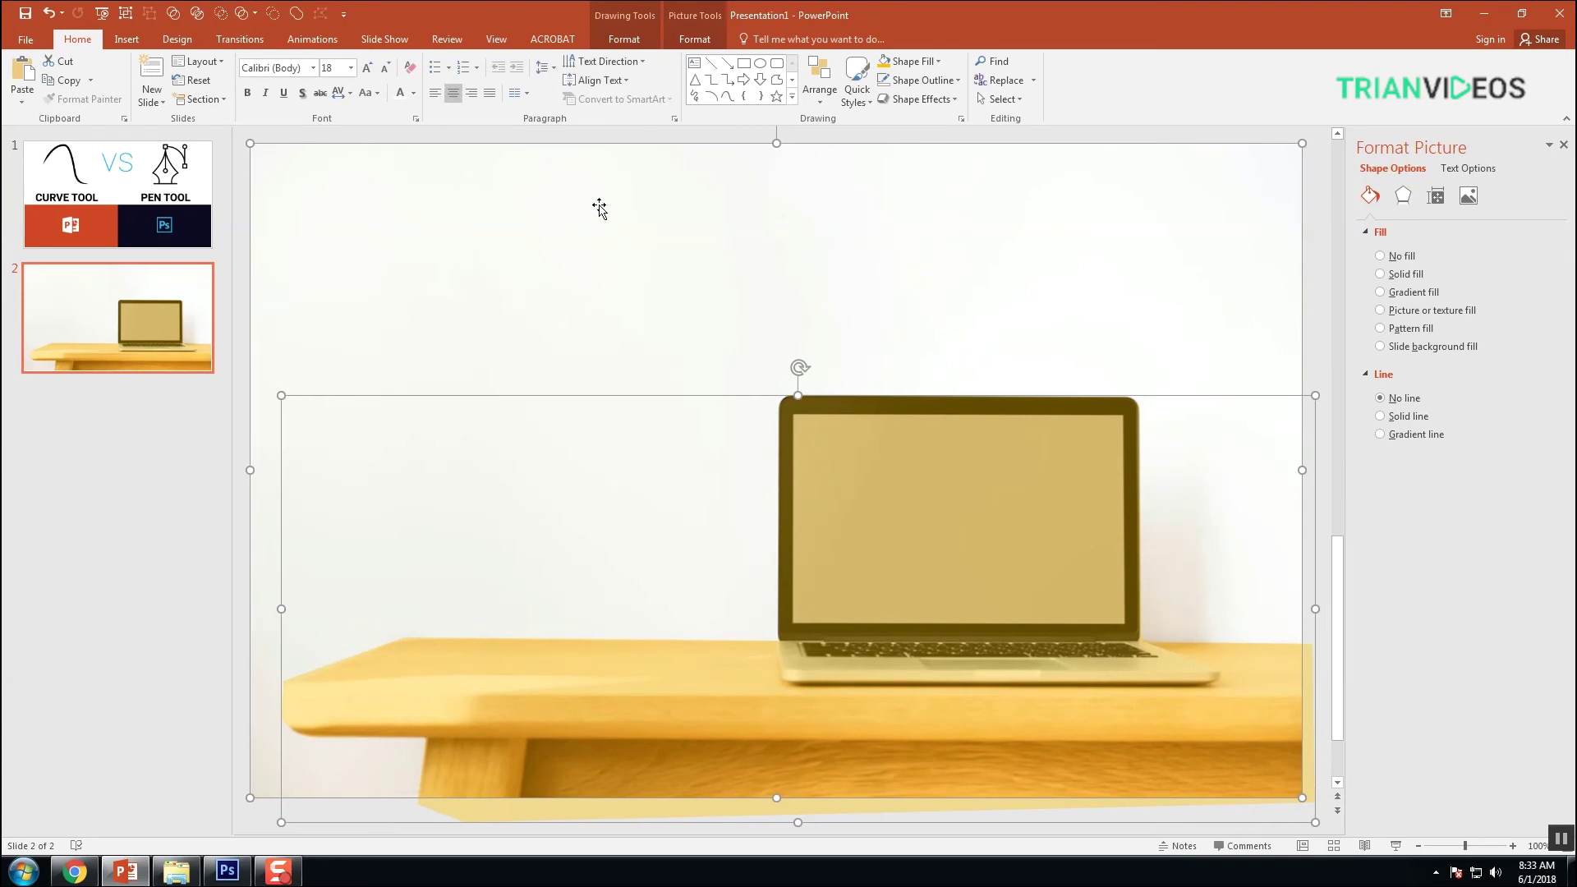
pyautogui.click(631, 41)
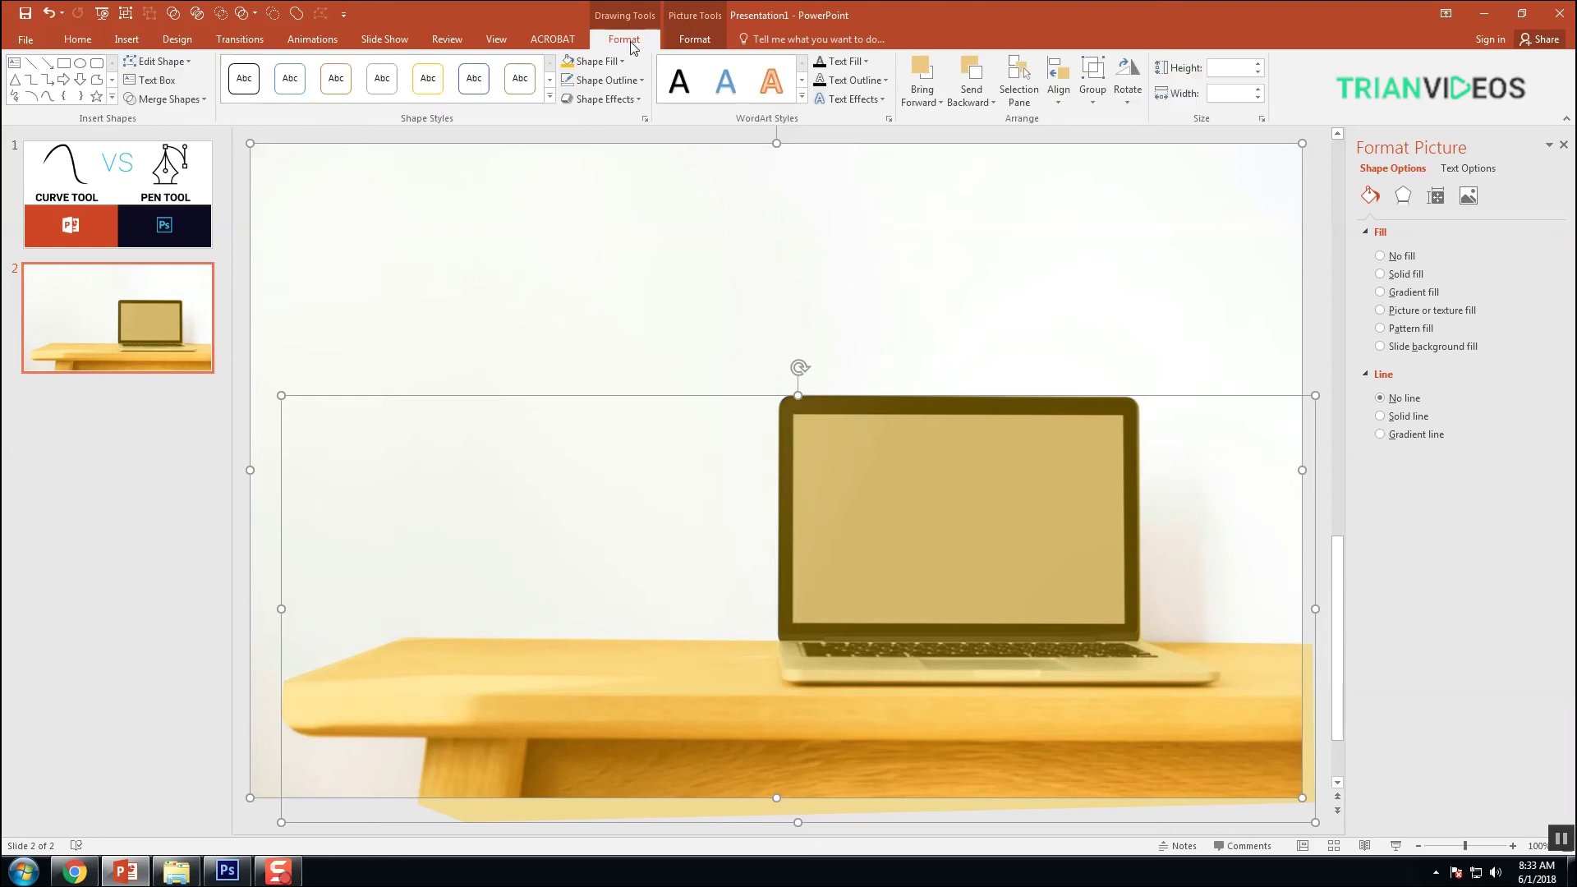
pyautogui.click(206, 100)
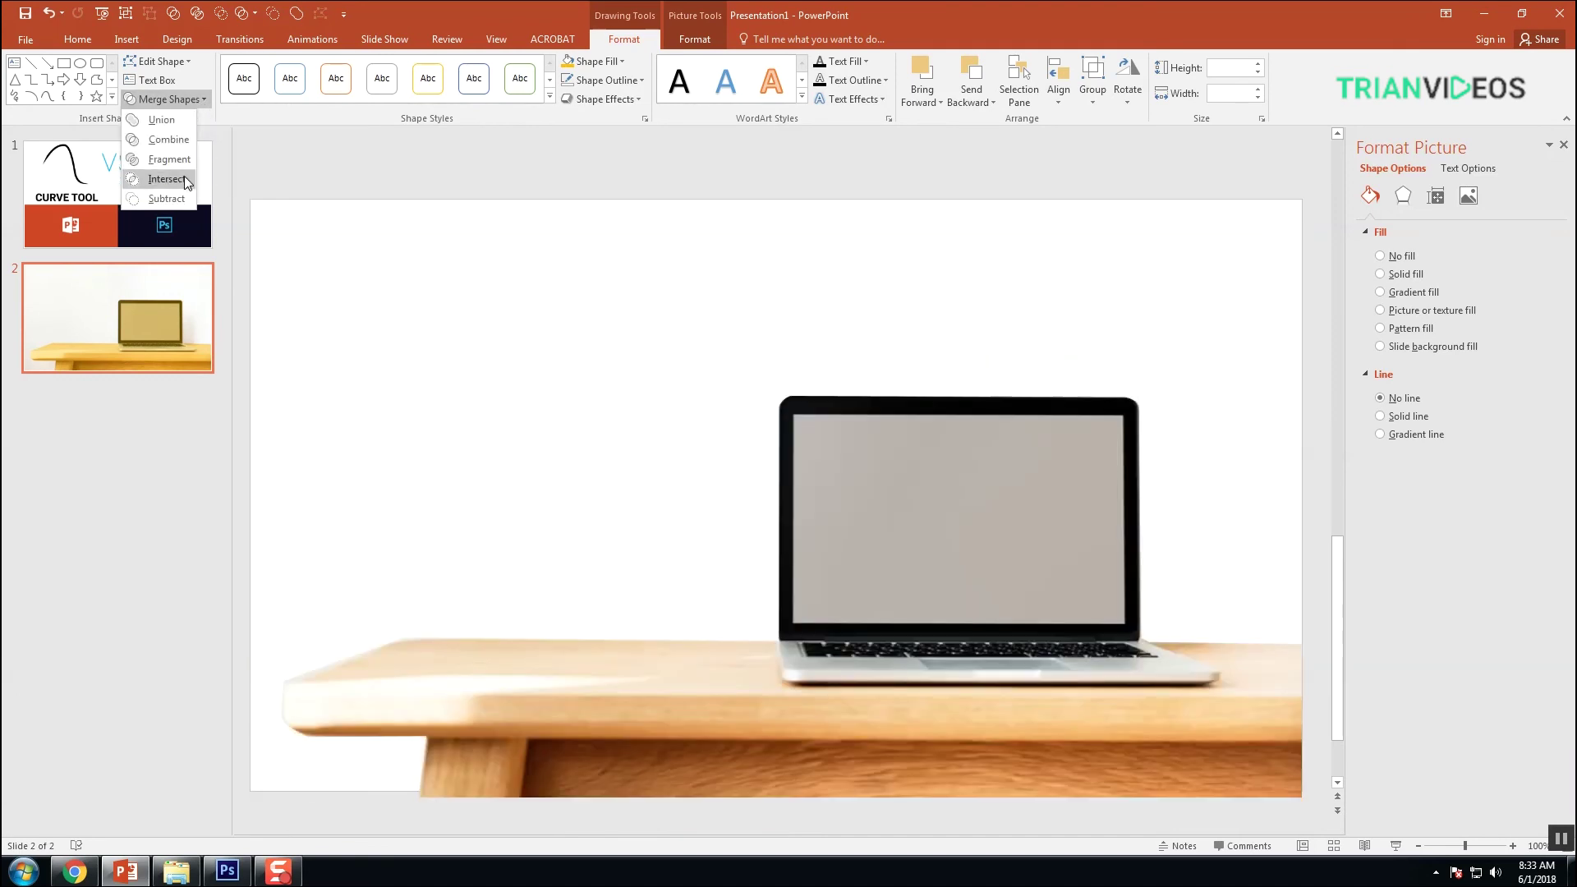
pyautogui.click(184, 179)
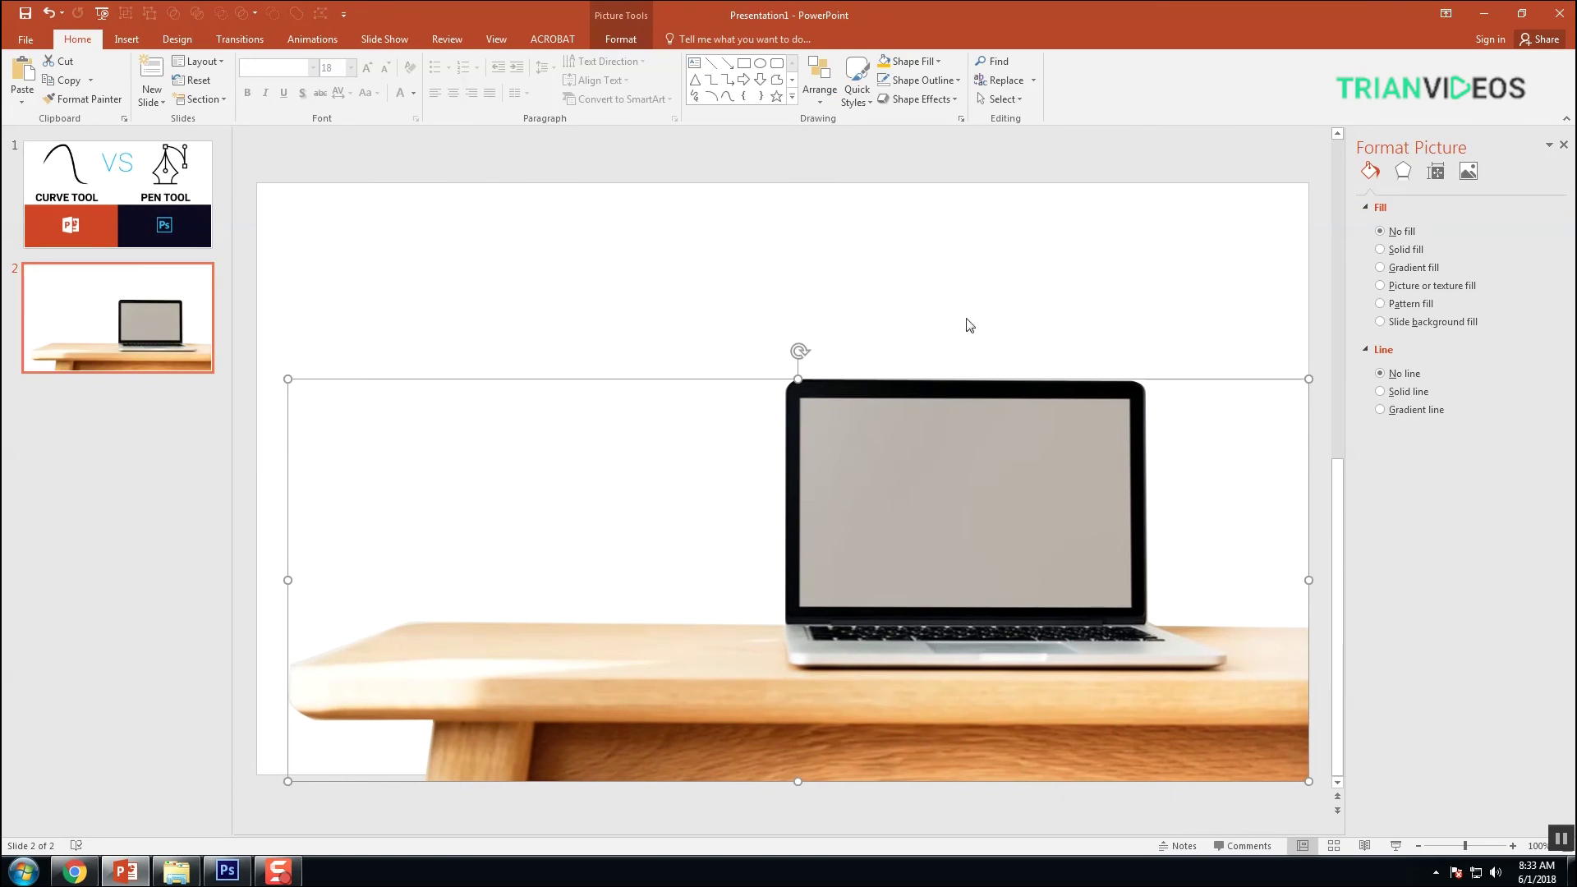
# Deselect the picture and set the slide background to a gradient fill.
pyautogui.click(1022, 203)
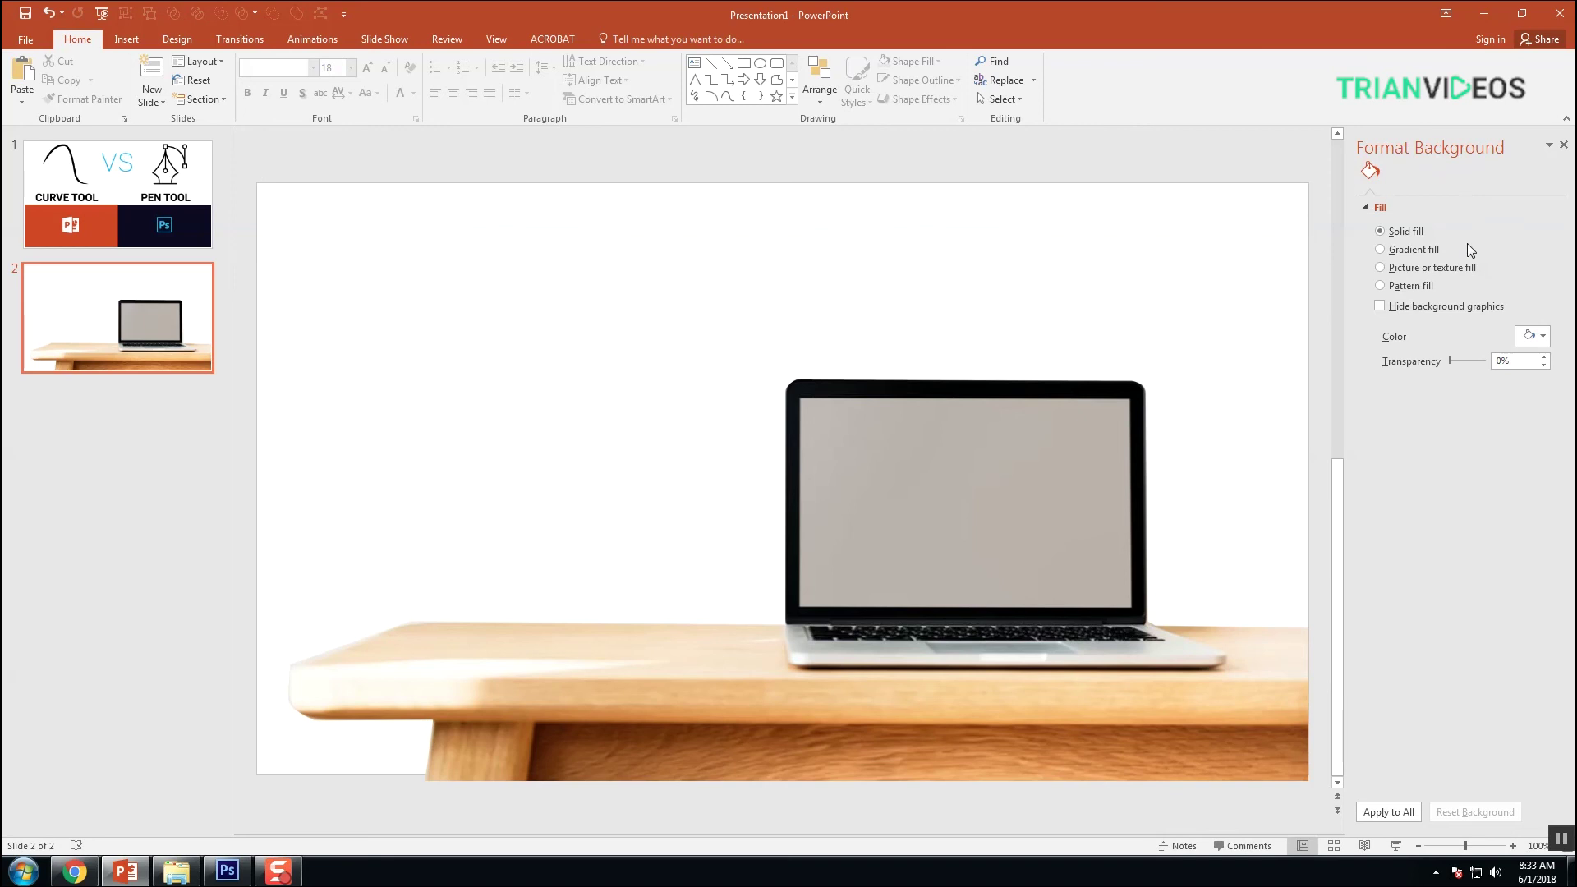
pyautogui.click(1383, 251)
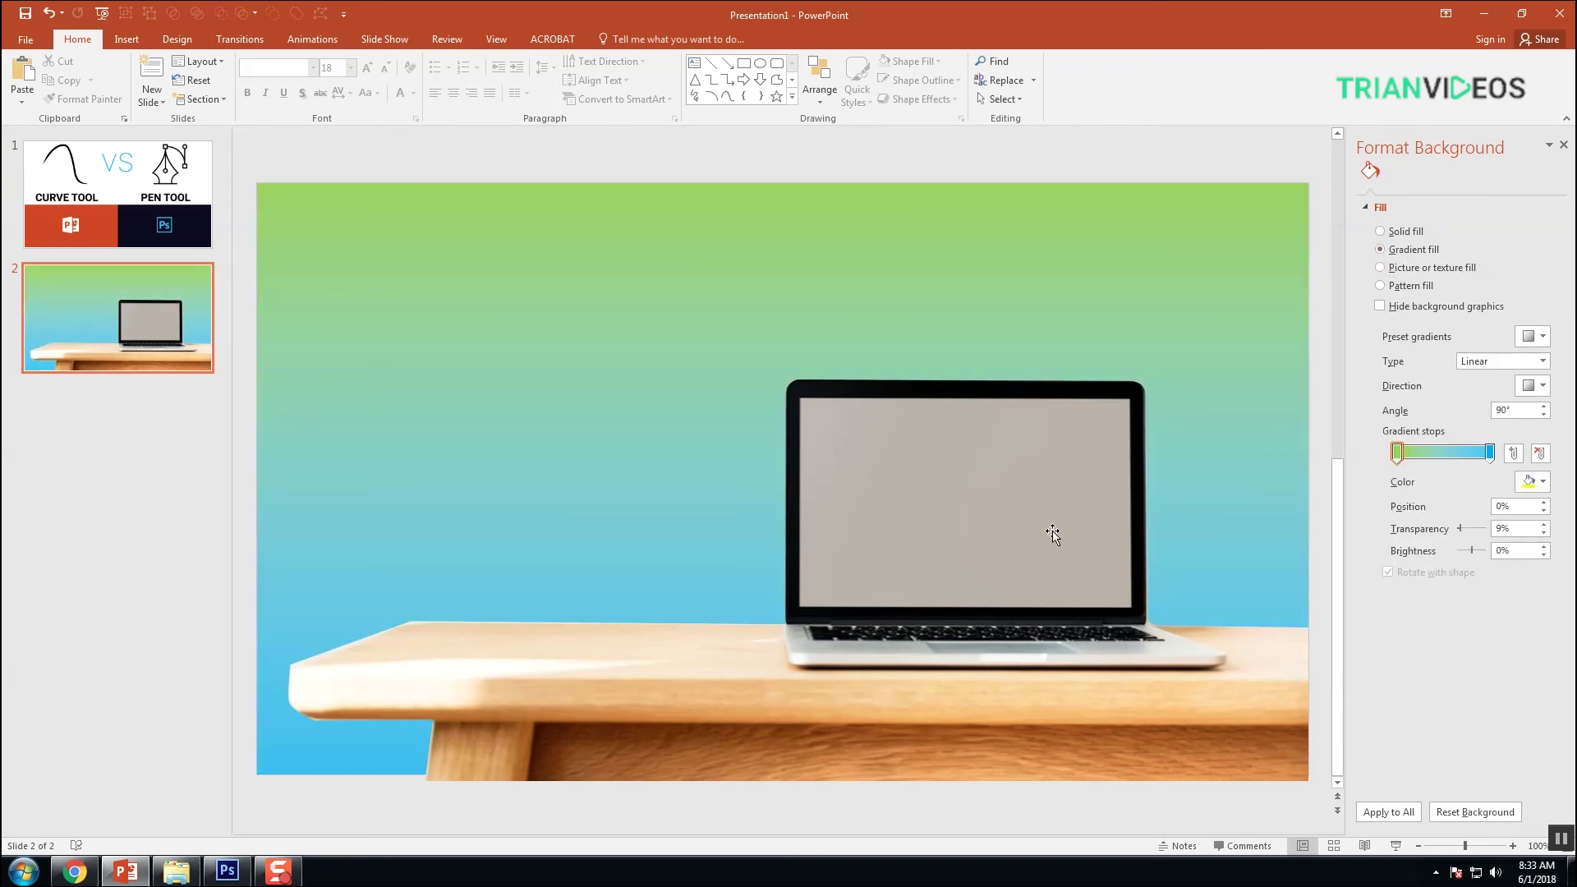